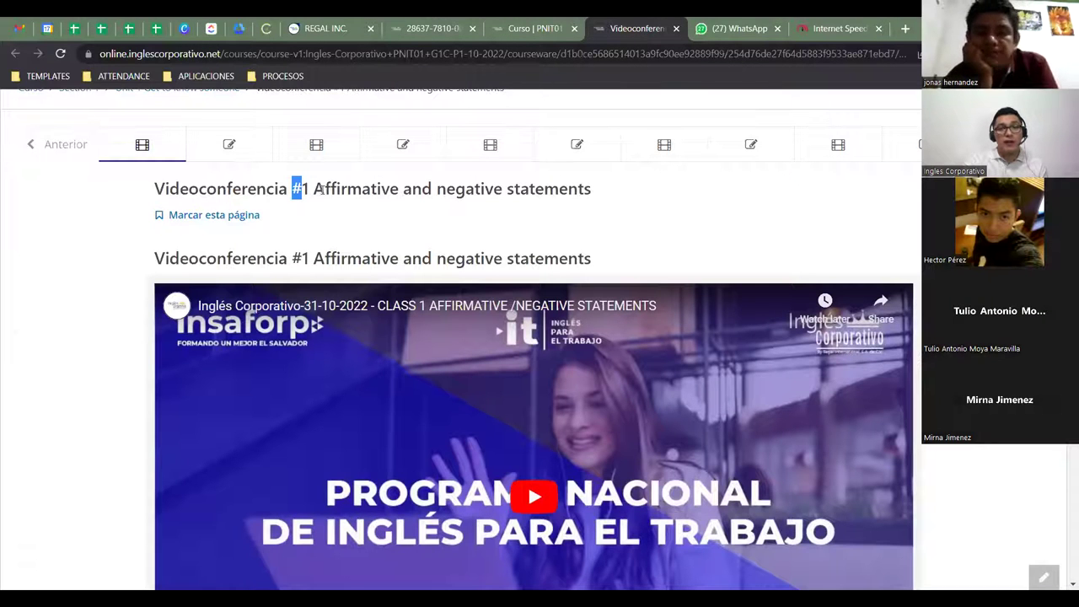
- Play the class recording embedded on the Videoconferencia #1 Affirmative and negative statements page
scroll(404, 362, down, 3)
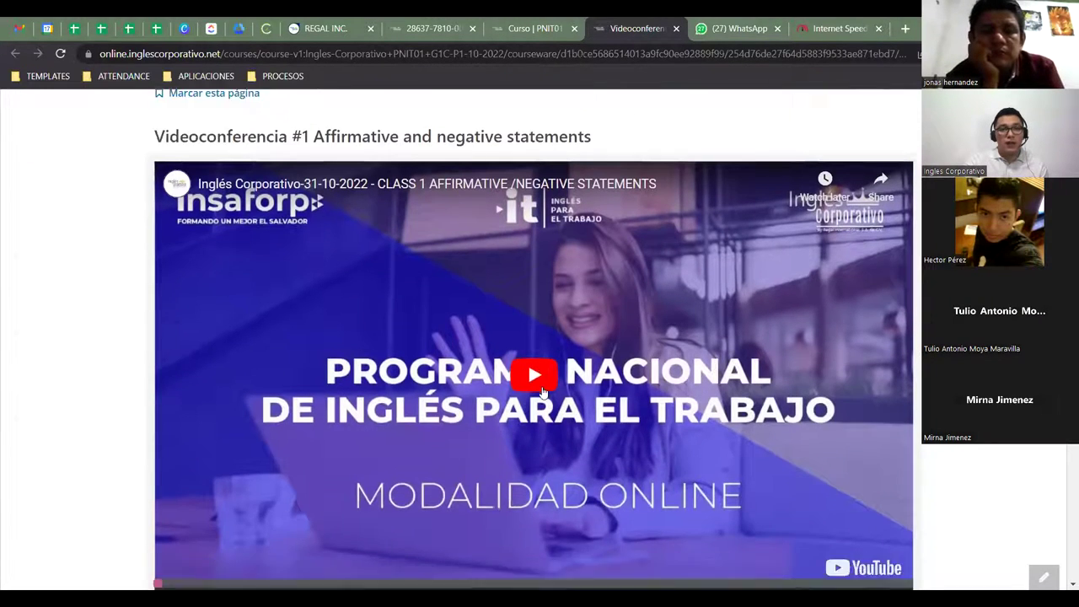
scroll(404, 363, up, 2)
scroll(472, 366, down, 2)
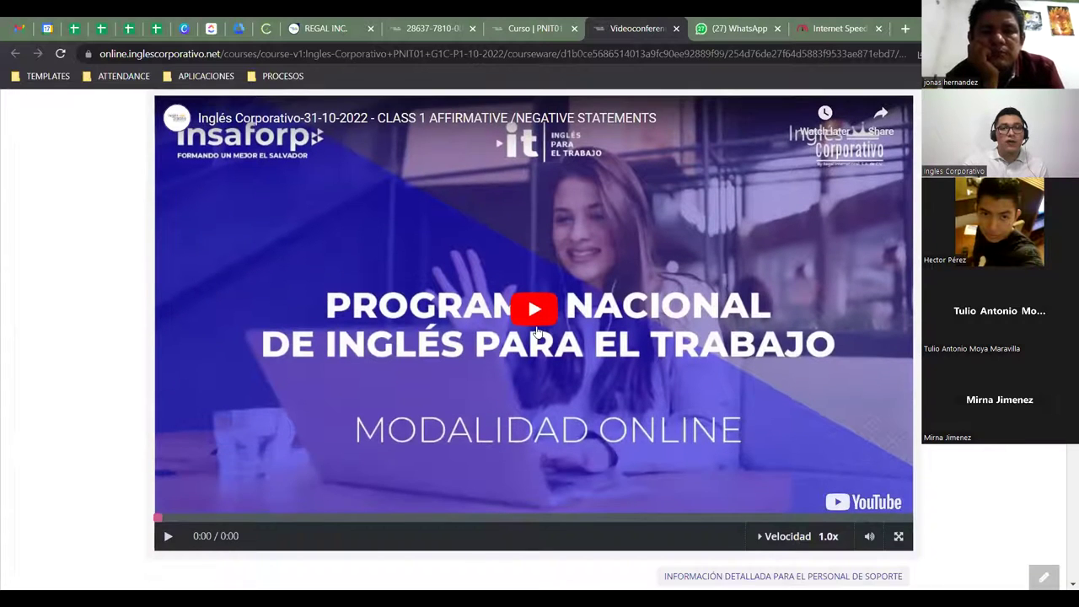
scroll(541, 369, down, 2)
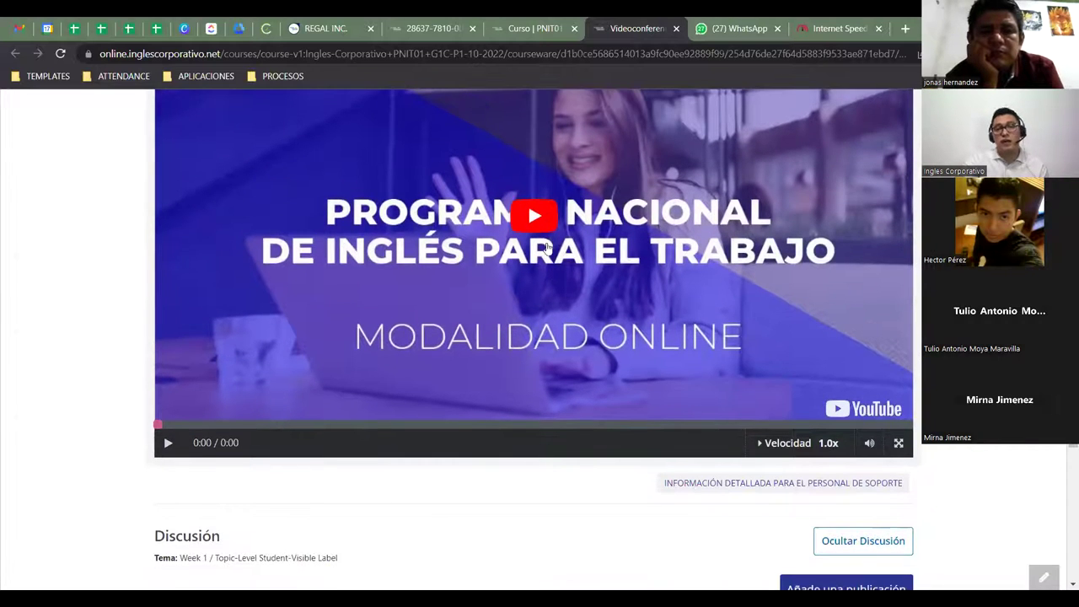
scroll(534, 223, up, 2)
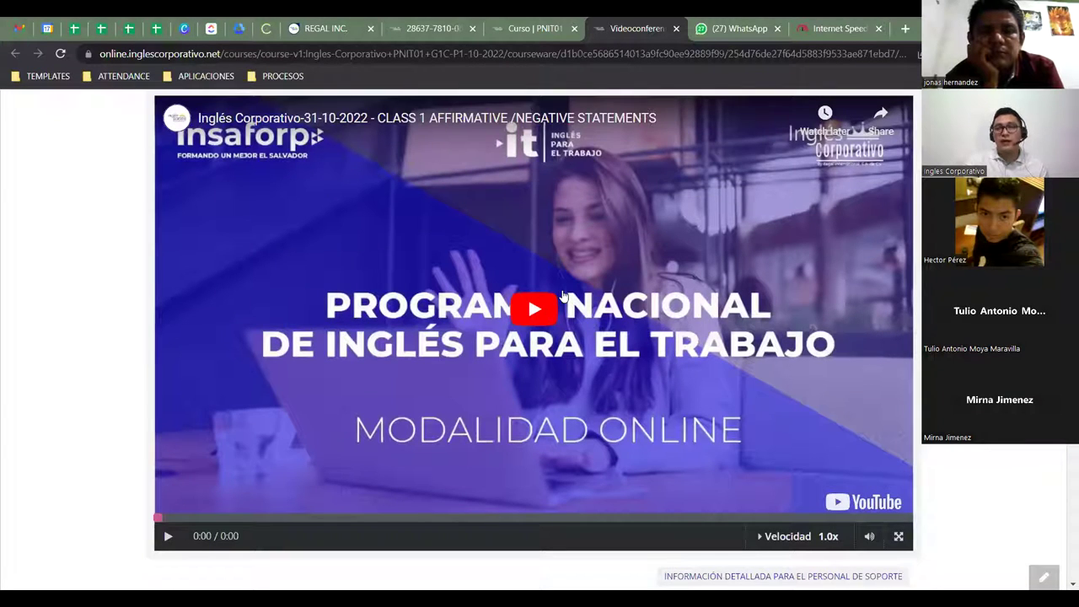
click(515, 309)
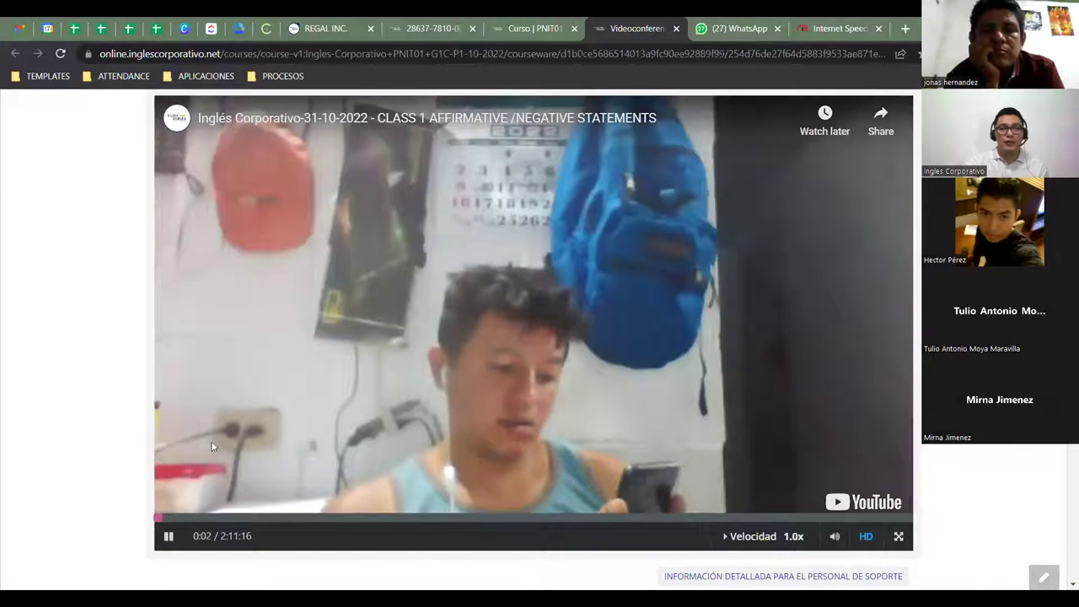
- Look over the playing Videoconferencia #1 recording with its title and player controls, and pause it
scroll(264, 315, up, 1)
scroll(264, 320, up, 1)
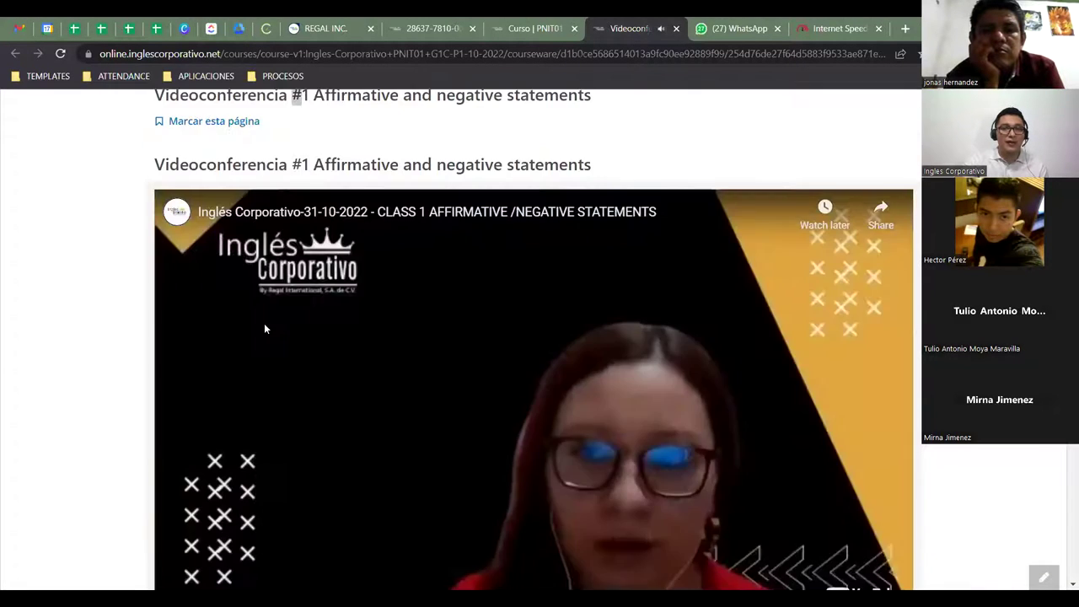
scroll(349, 328, down, 4)
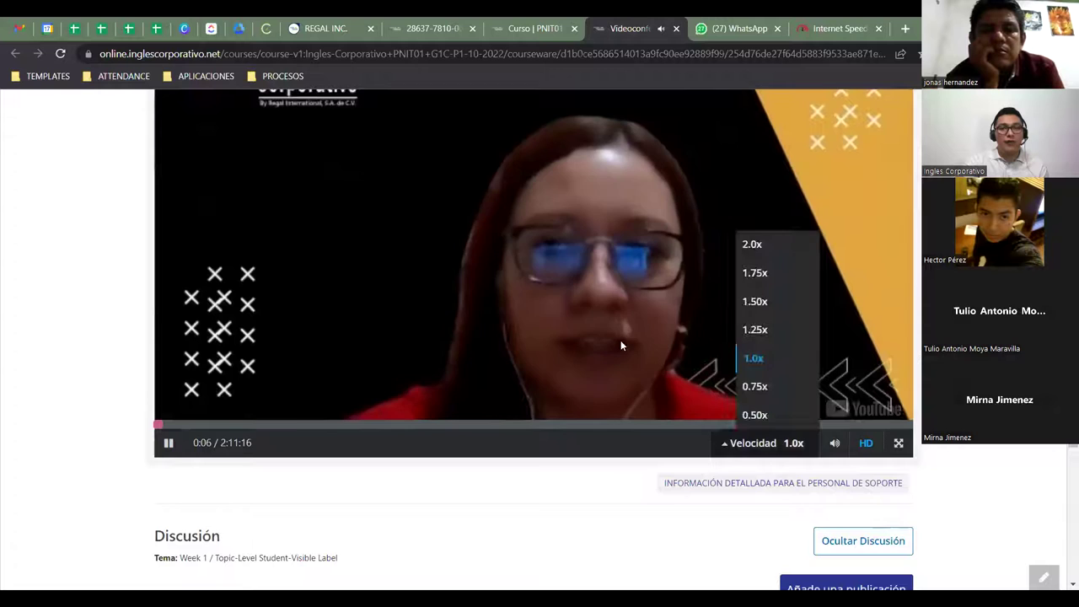
scroll(287, 407, up, 2)
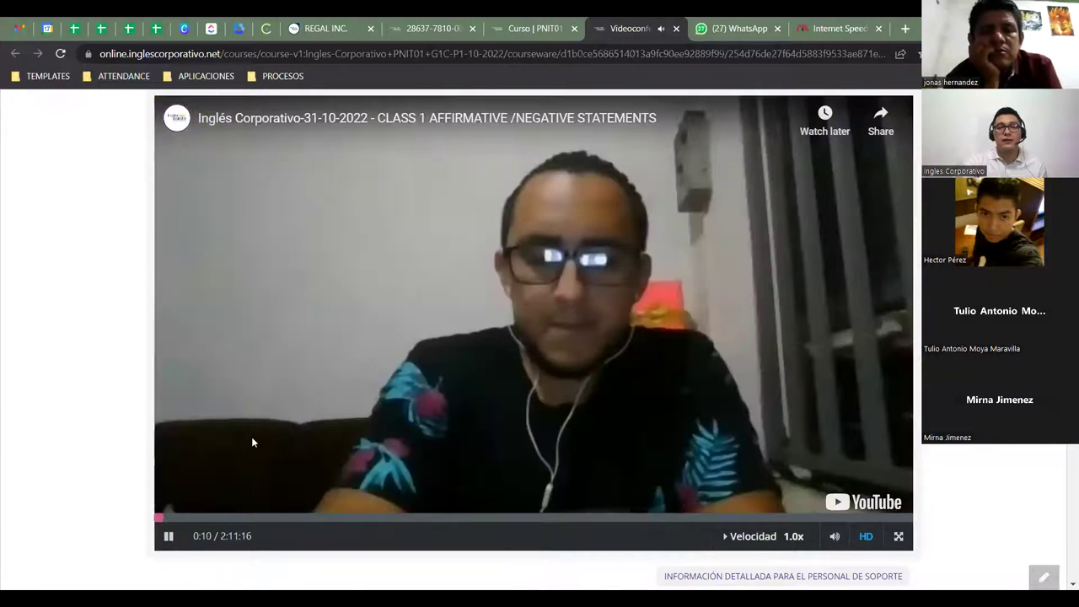
scroll(461, 386, up, 1)
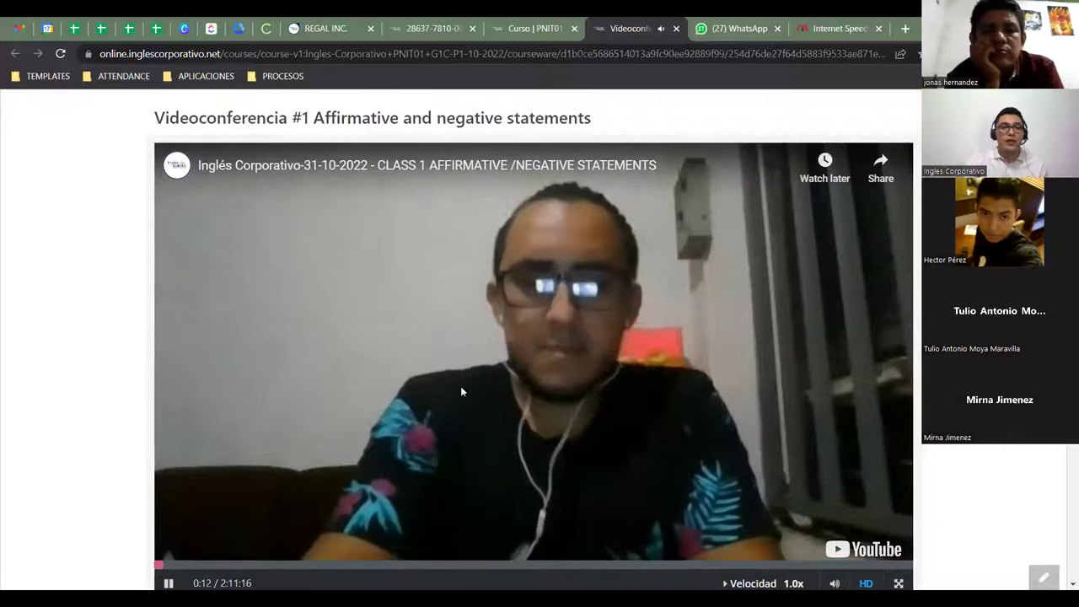
scroll(494, 379, down, 1)
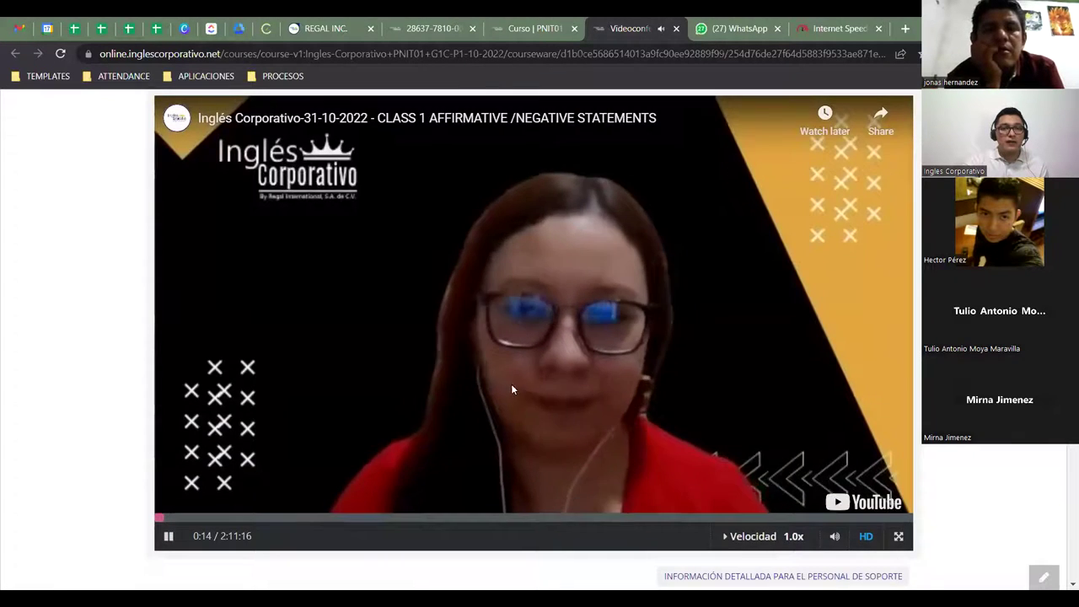
scroll(497, 386, up, 3)
scroll(478, 386, down, 5)
scroll(416, 271, up, 2)
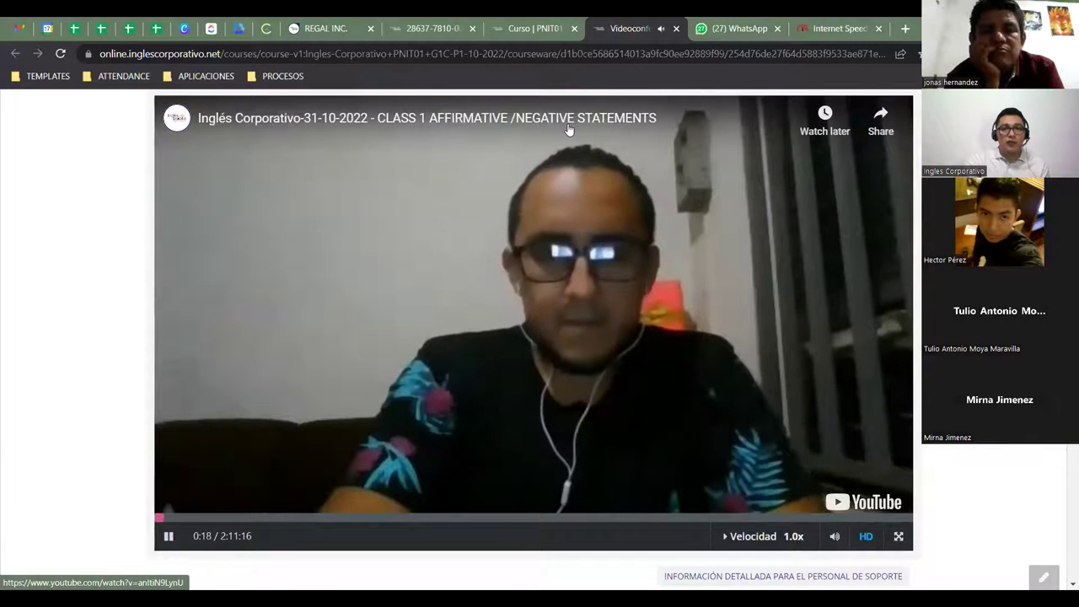
scroll(217, 471, down, 2)
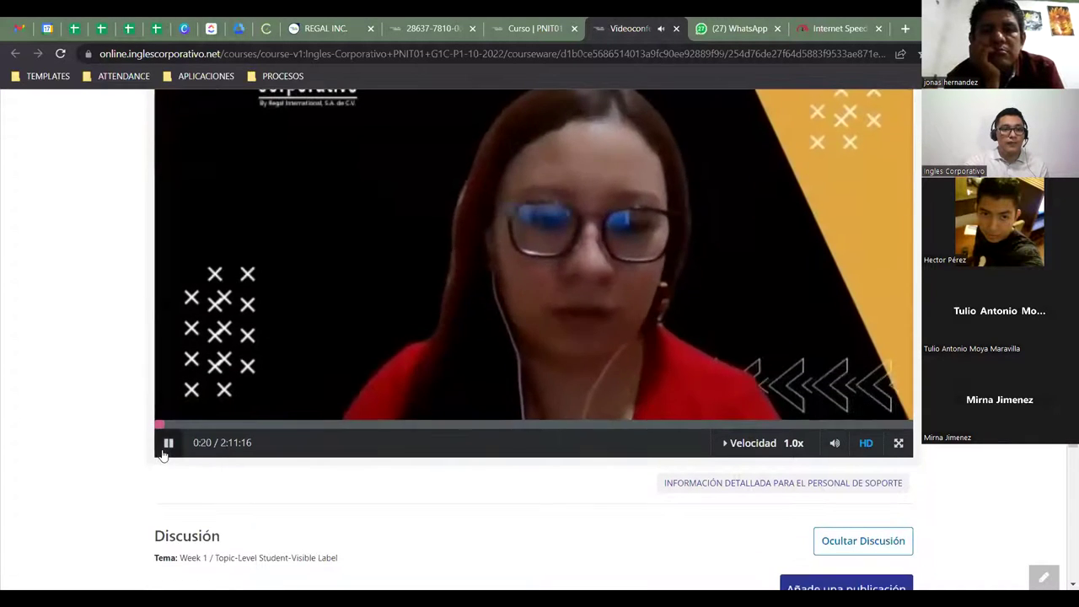
click(164, 443)
- Open Tarea #1 and answer question 1 with "is a" and question 2 with "is not"
scroll(334, 354, up, 5)
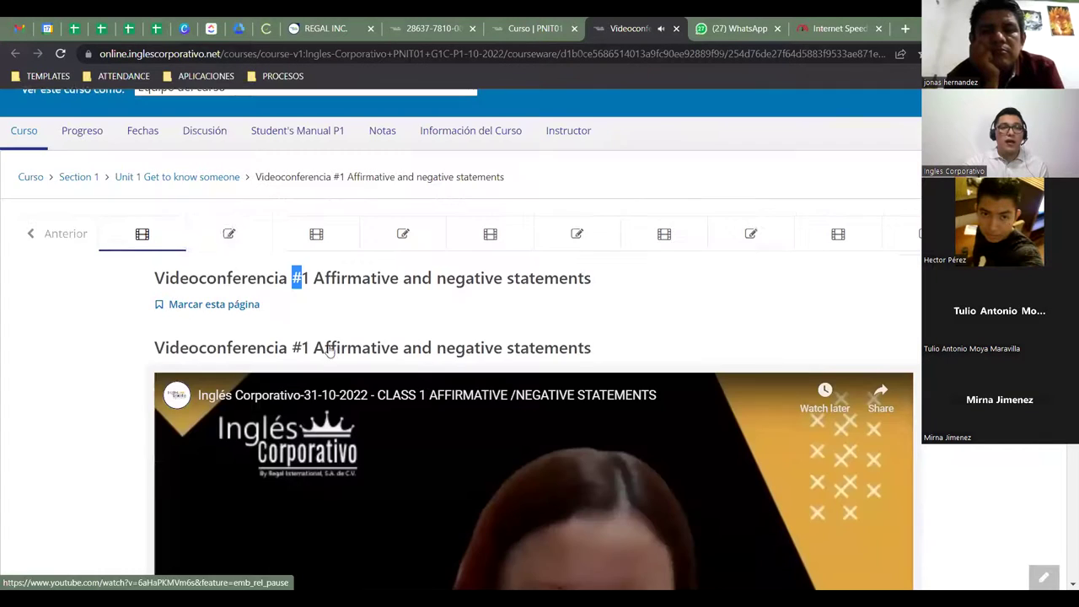
click(215, 241)
scroll(228, 244, down, 2)
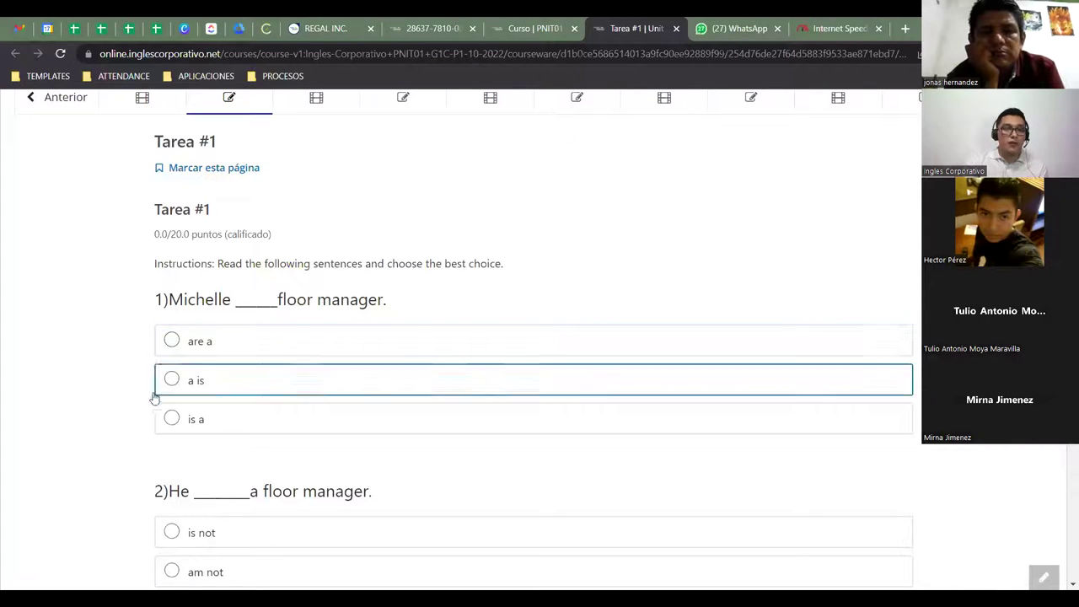
click(172, 418)
scroll(210, 362, down, 2)
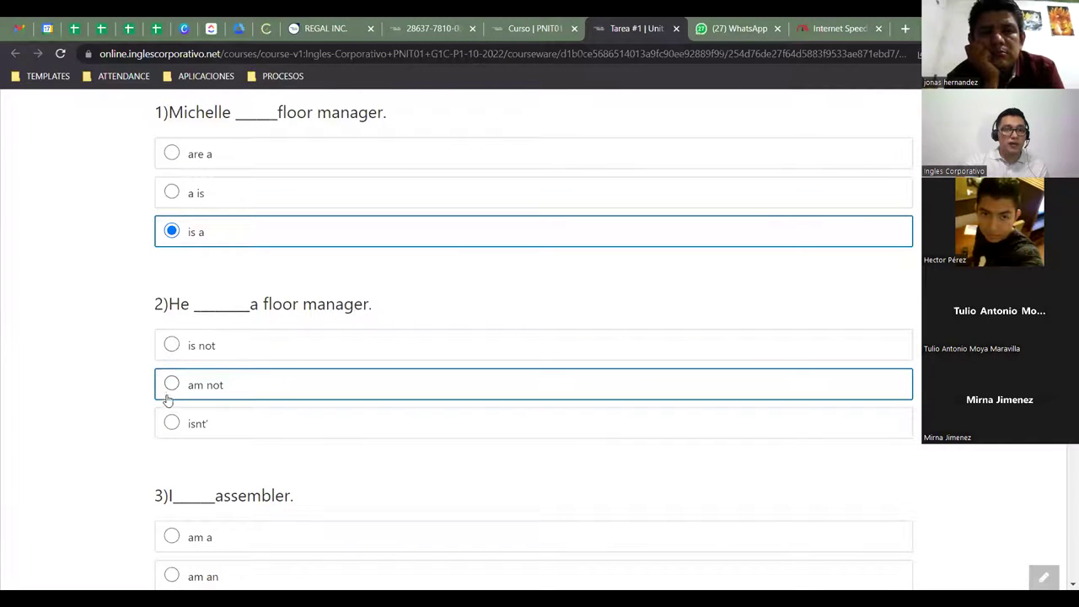
click(172, 345)
scroll(173, 419, down, 2)
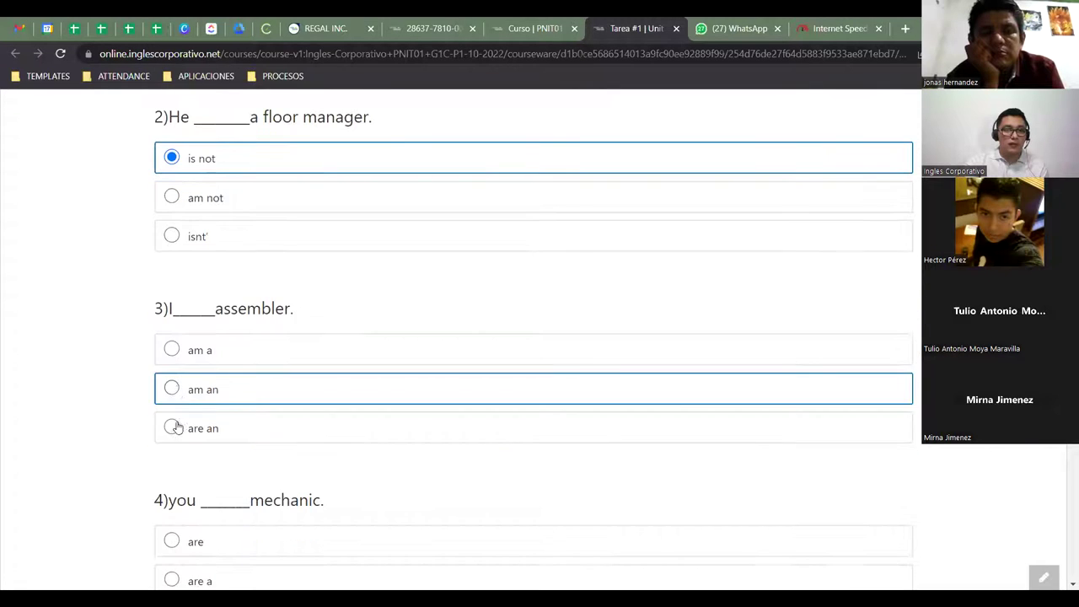
- Answer question 3 with "am a", question 4 with "are" and question 5 with "am", and submit Tarea #1
click(171, 348)
scroll(235, 447, down, 1)
scroll(235, 447, down, 3)
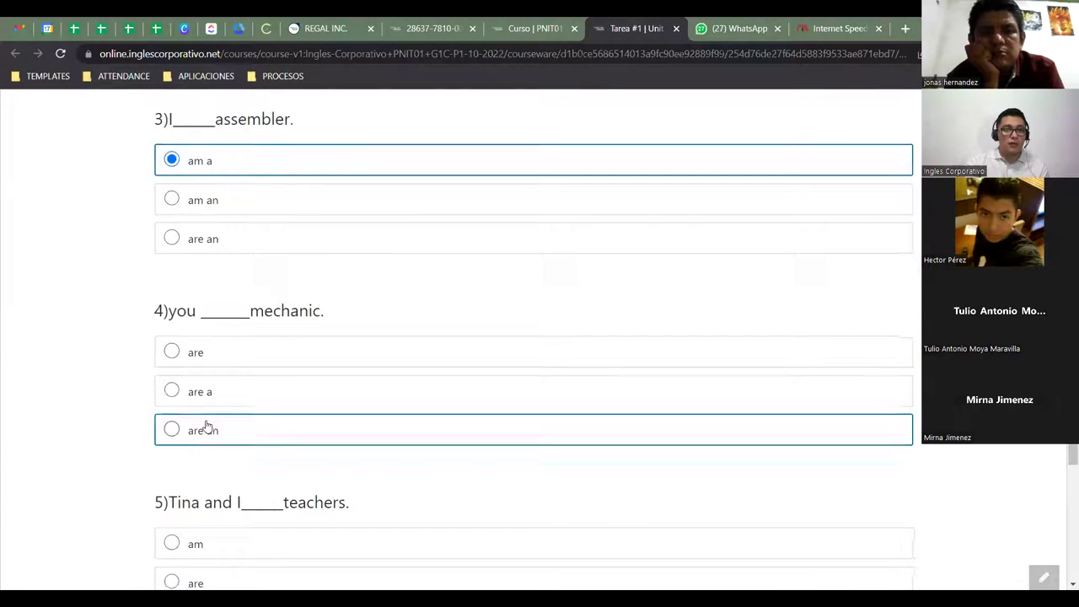
click(171, 213)
scroll(173, 400, down, 2)
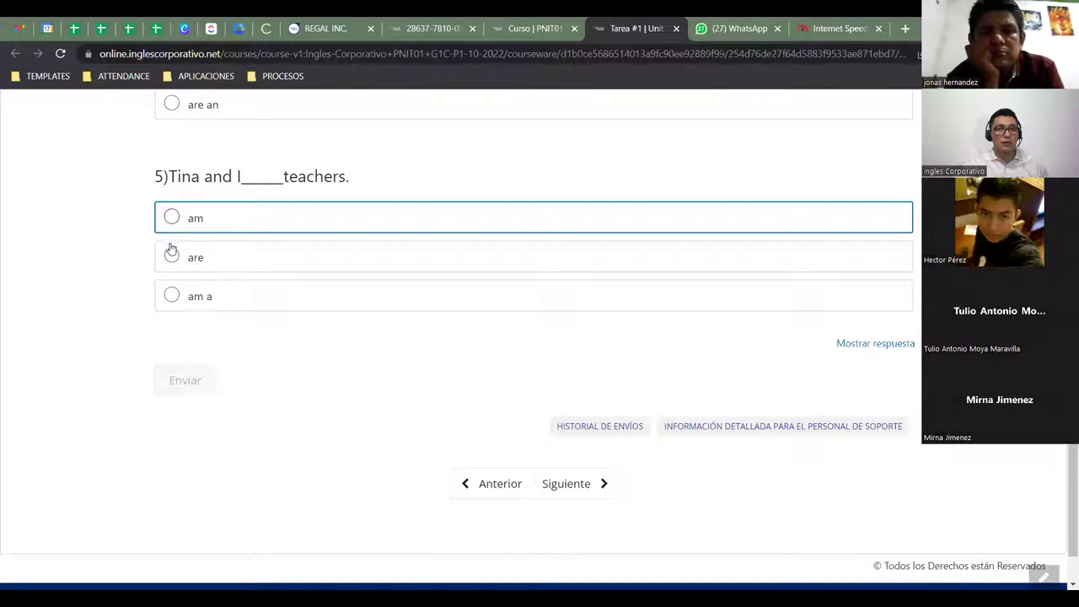
click(172, 217)
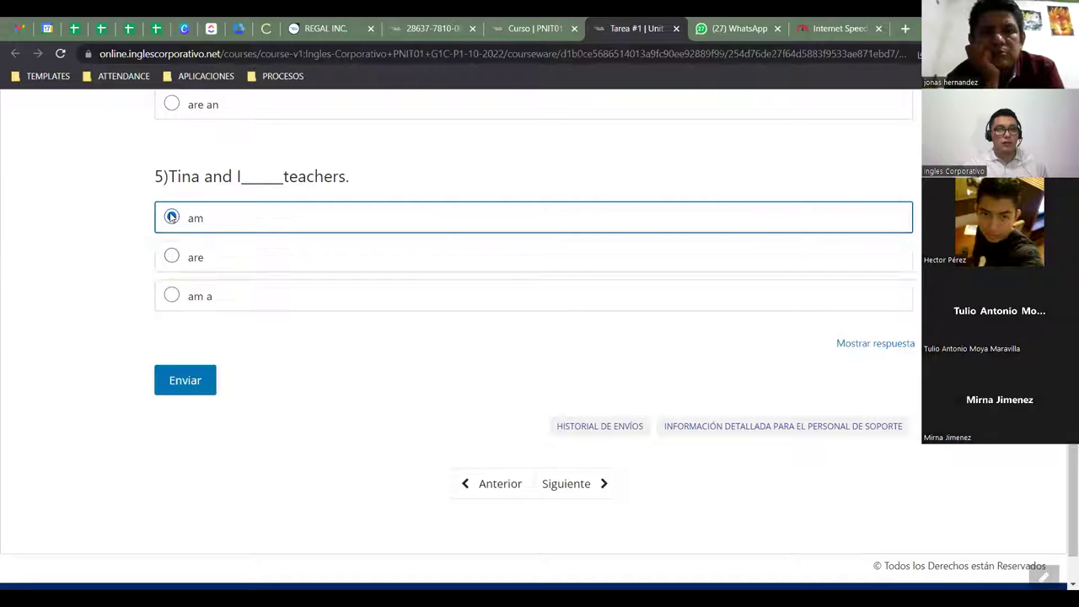
click(189, 376)
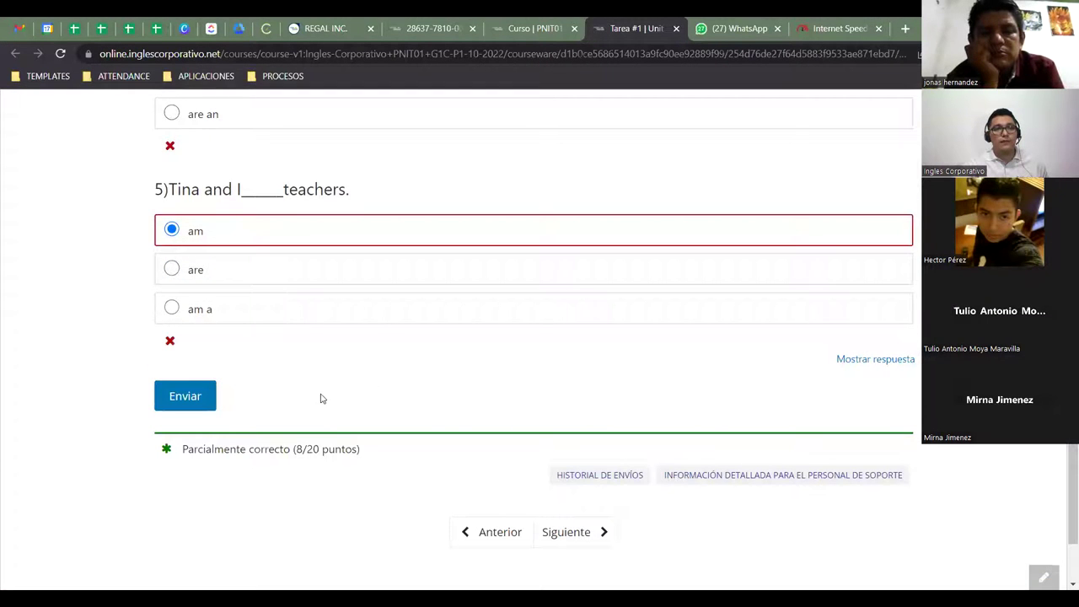
- Examine the grading marks on the submitted Tarea #1 answers, from question 1 down to question 4
scroll(393, 386, up, 8)
scroll(308, 373, up, 3)
scroll(306, 349, down, 4)
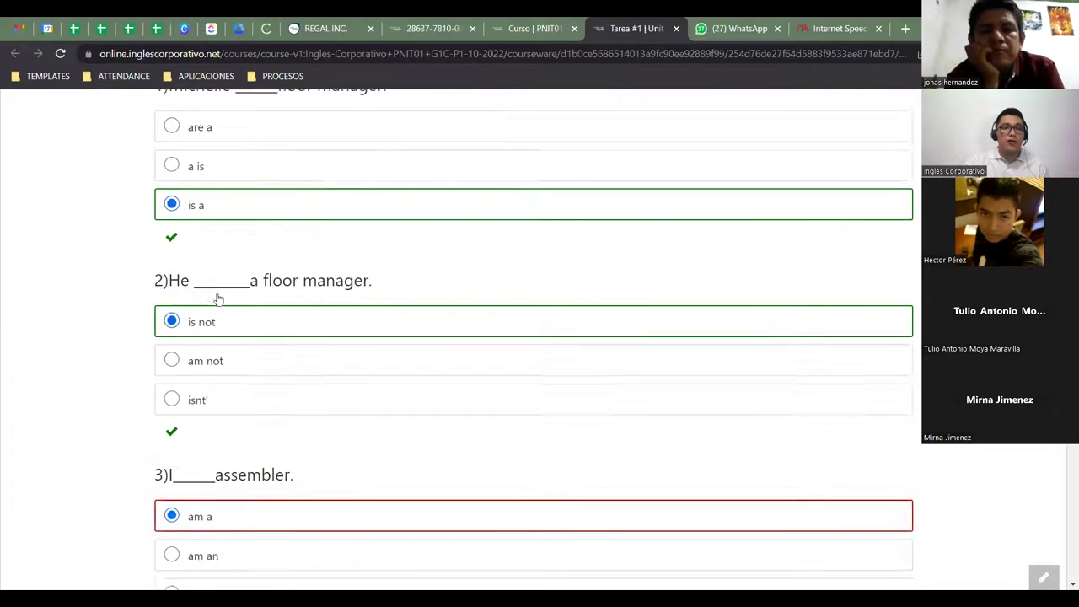
scroll(217, 300, down, 1)
click(179, 226)
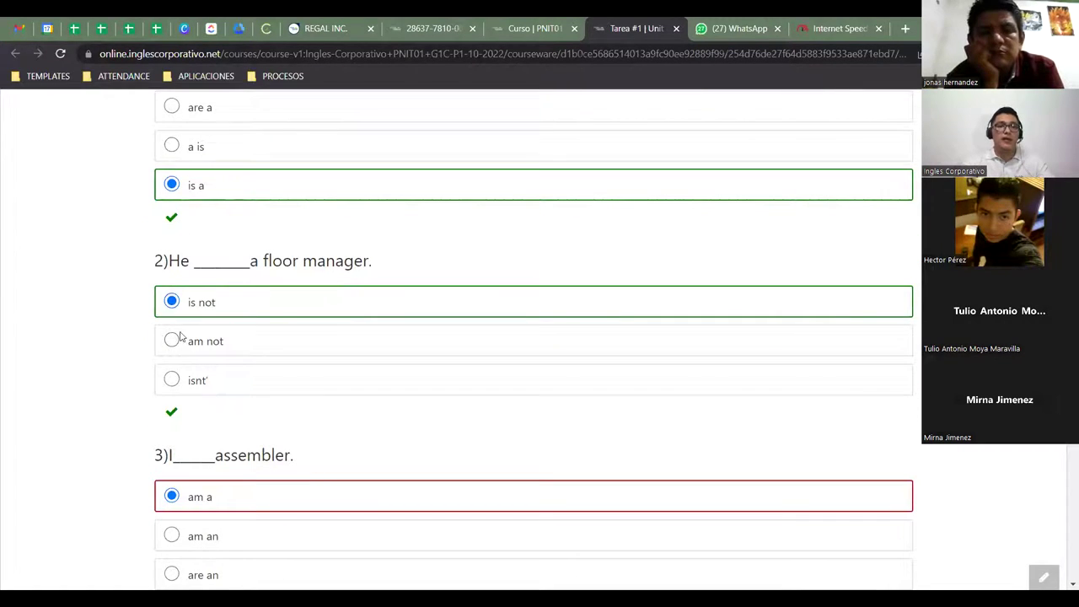
key(ctrl+minus)
key(ctrl+minus)
key(ctrl+plus)
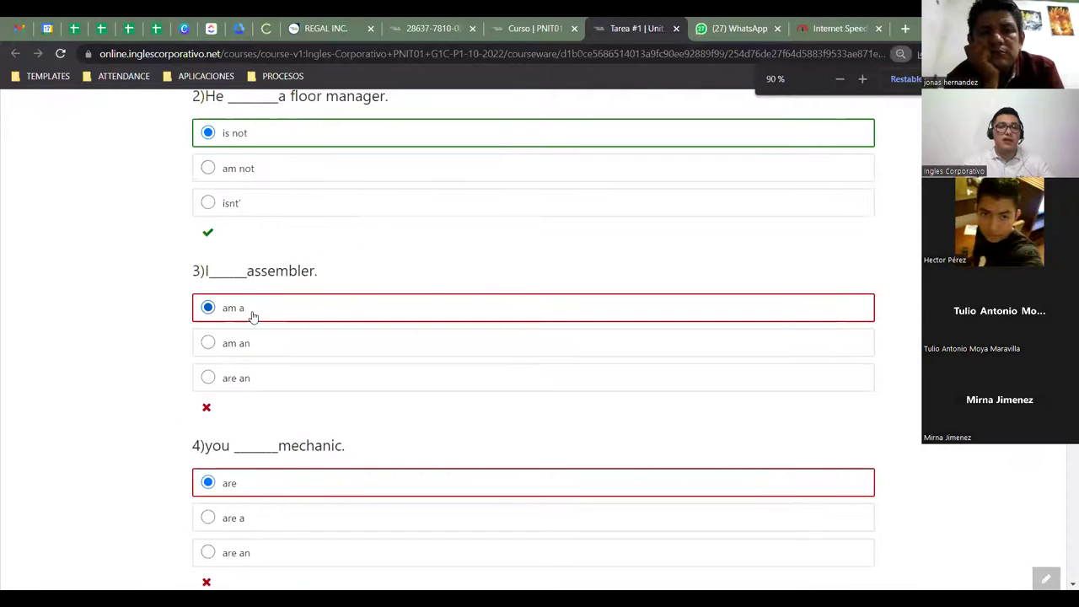
key(ctrl+plus)
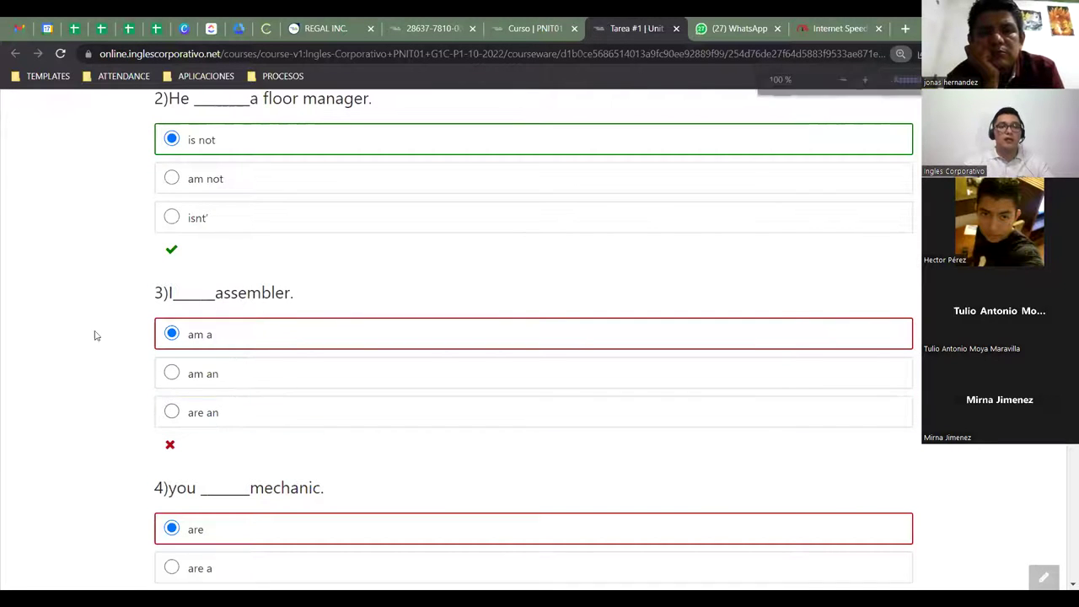
- Change question 3 to "am an", question 4 to "are a" and question 5 to "are", and resubmit Tarea #1
click(171, 373)
scroll(194, 388, down, 3)
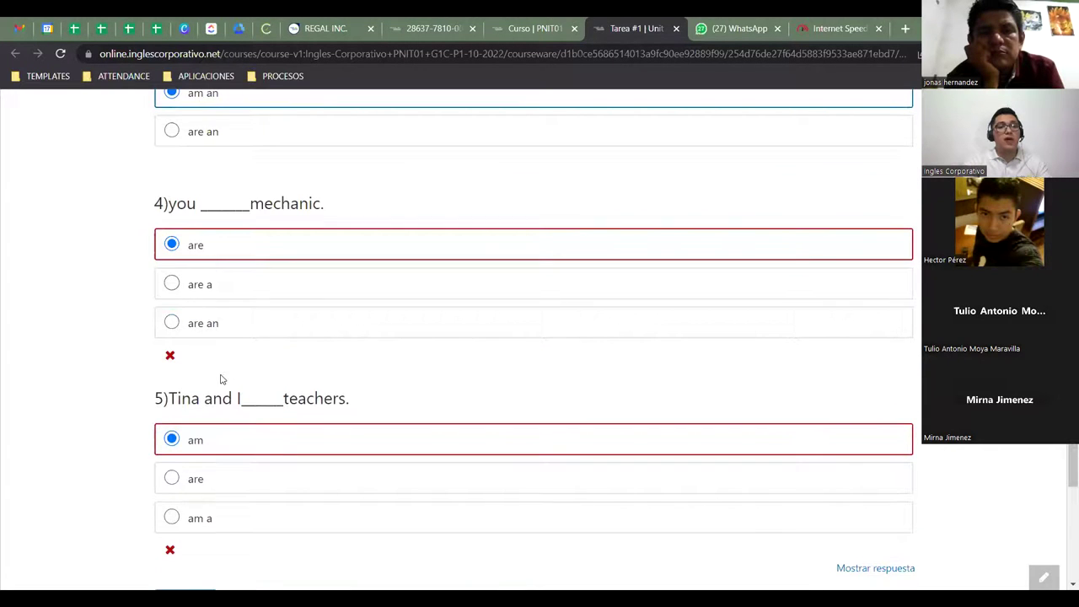
click(171, 284)
scroll(173, 350, down, 1)
scroll(262, 430, down, 1)
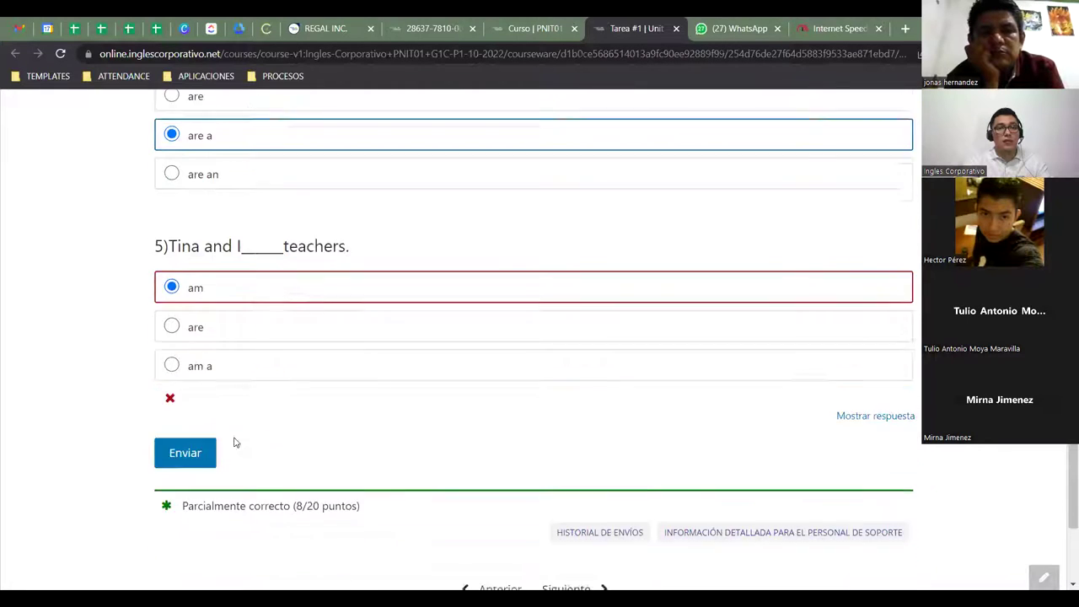
scroll(235, 443, down, 1)
click(172, 288)
click(208, 417)
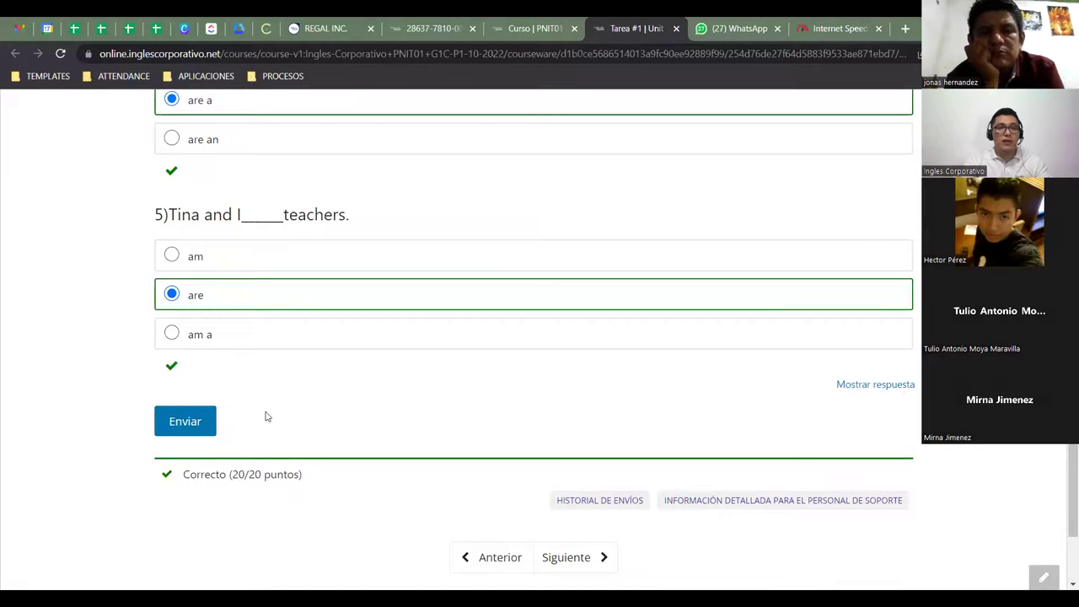
- Review the score and marked answers of the resubmitted Tarea #1, and highlight the course title in the page header
scroll(252, 379, up, 10)
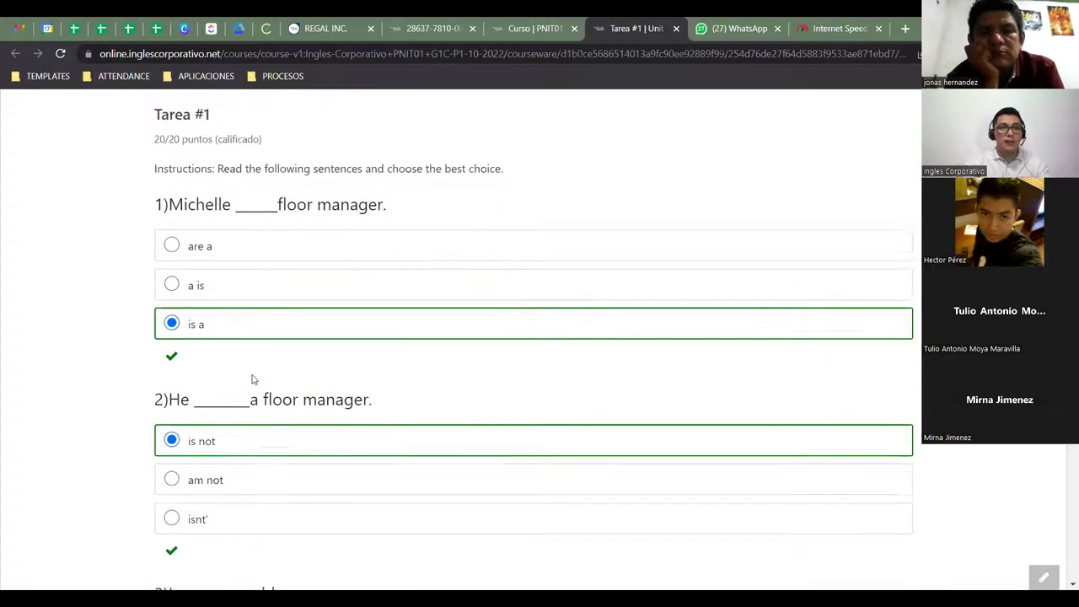
scroll(251, 379, up, 2)
scroll(304, 347, down, 7)
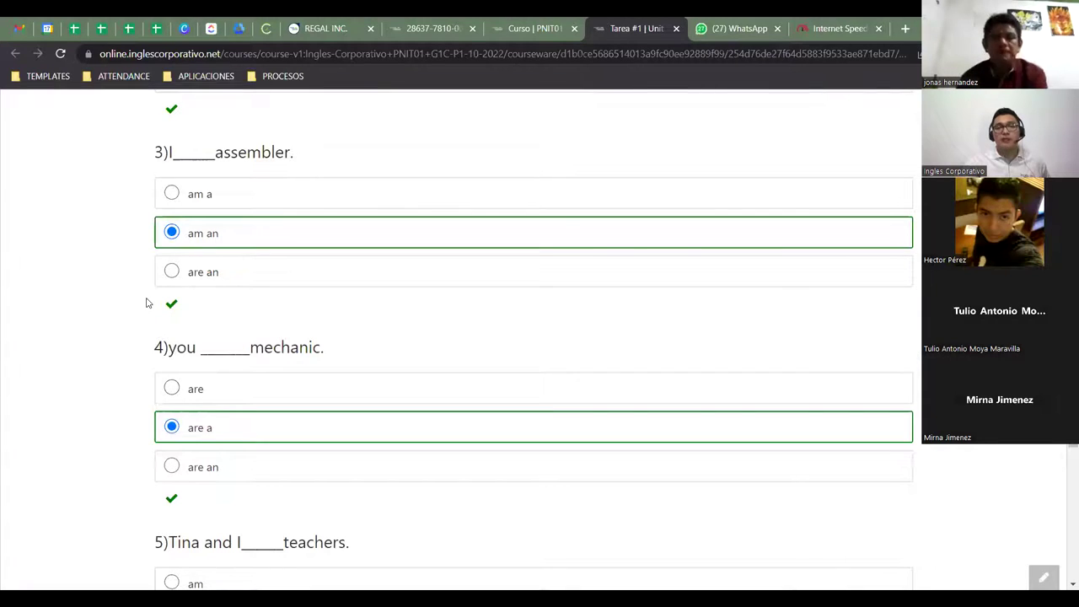
scroll(343, 289, up, 7)
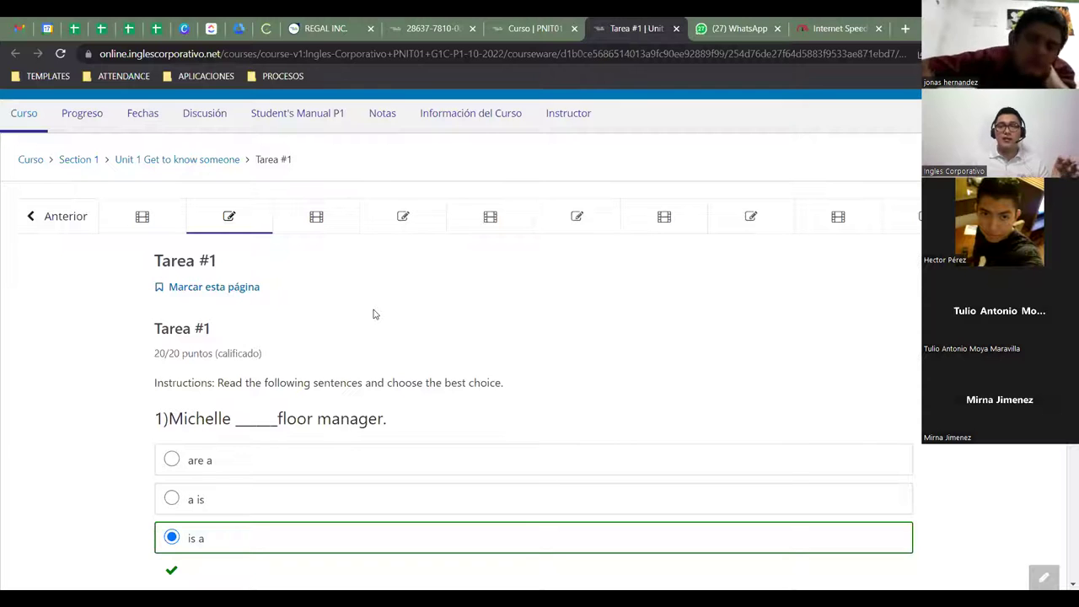
scroll(384, 313, up, 2)
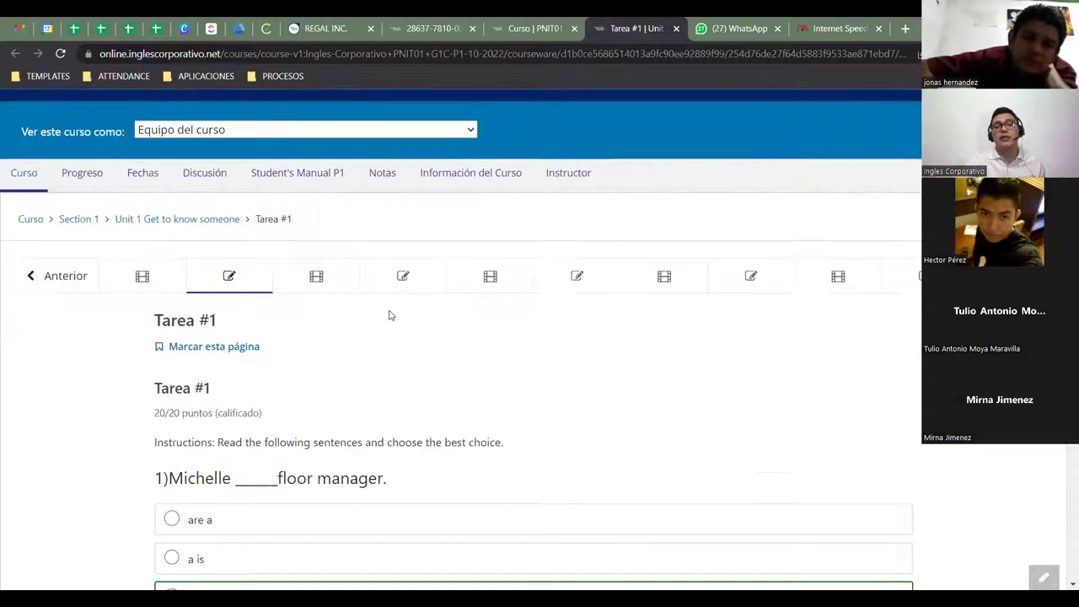
drag(351, 122, 239, 108)
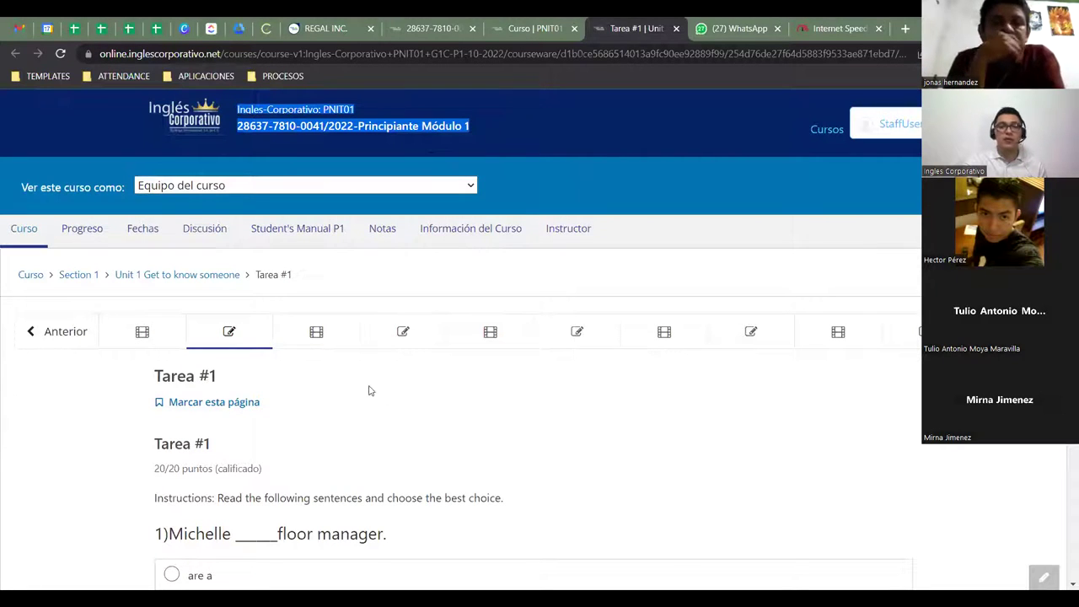
scroll(269, 427, down, 1)
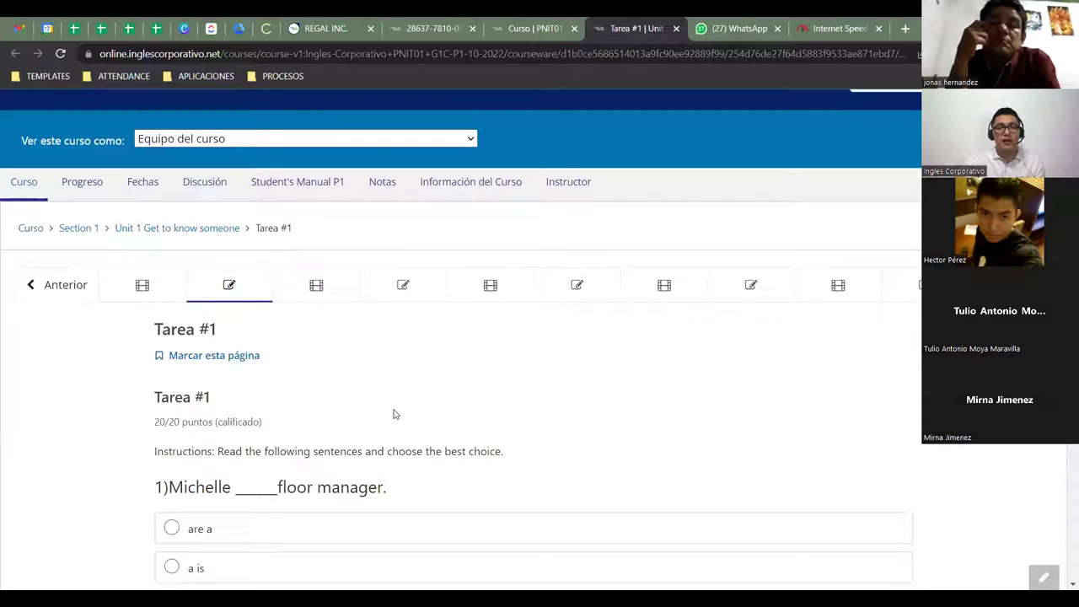
scroll(392, 414, down, 1)
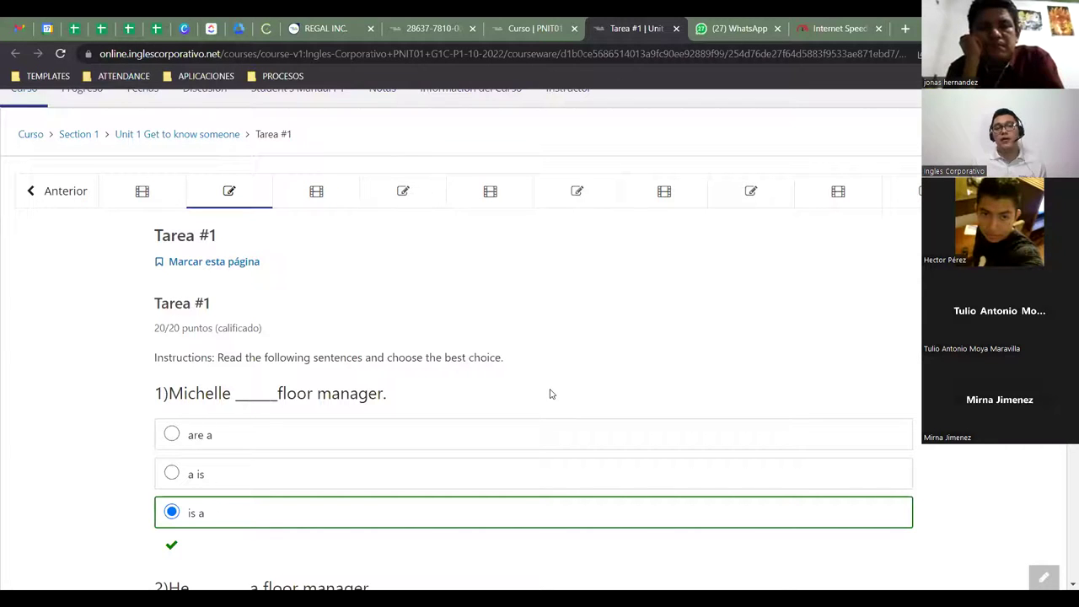
scroll(300, 469, down, 1)
scroll(300, 469, down, 2)
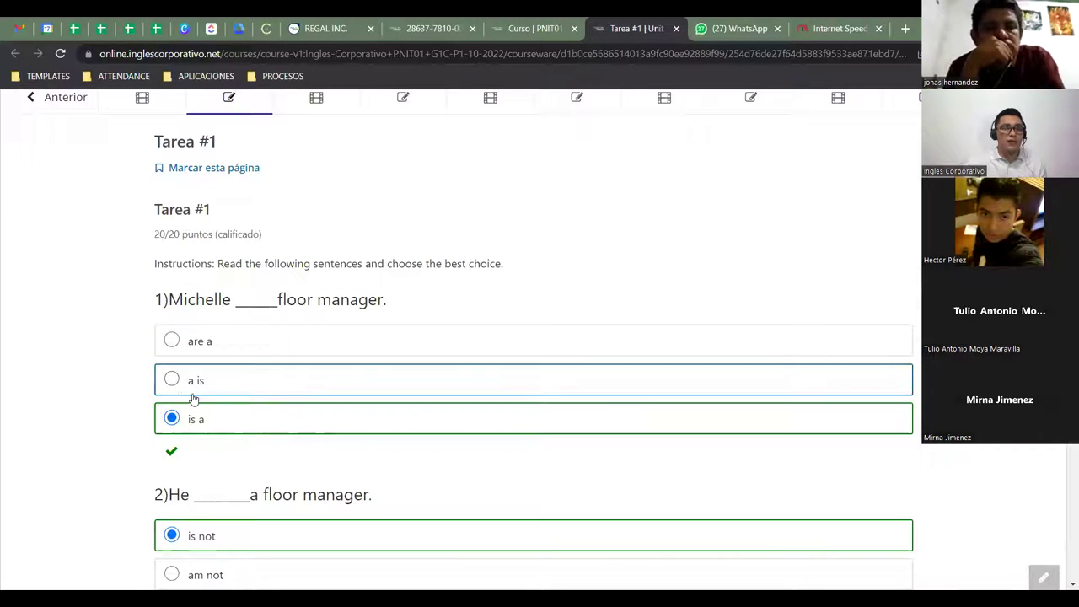
- Review all marked answers of Tarea #1, from question 1 down to the score, and return to the start of the assignment
scroll(211, 430, down, 2)
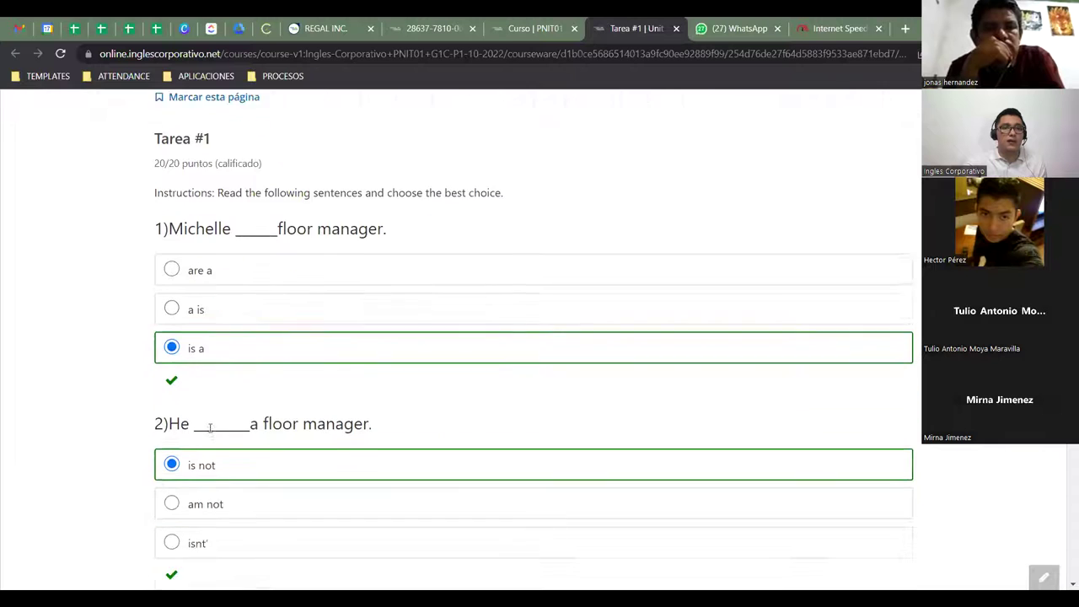
scroll(232, 419, down, 6)
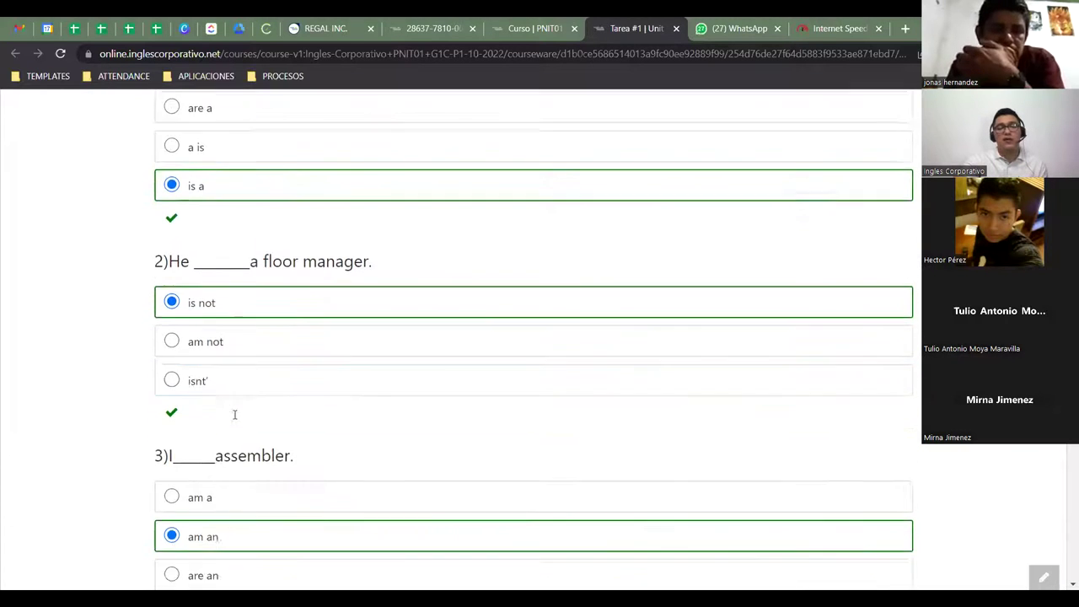
scroll(270, 492, down, 4)
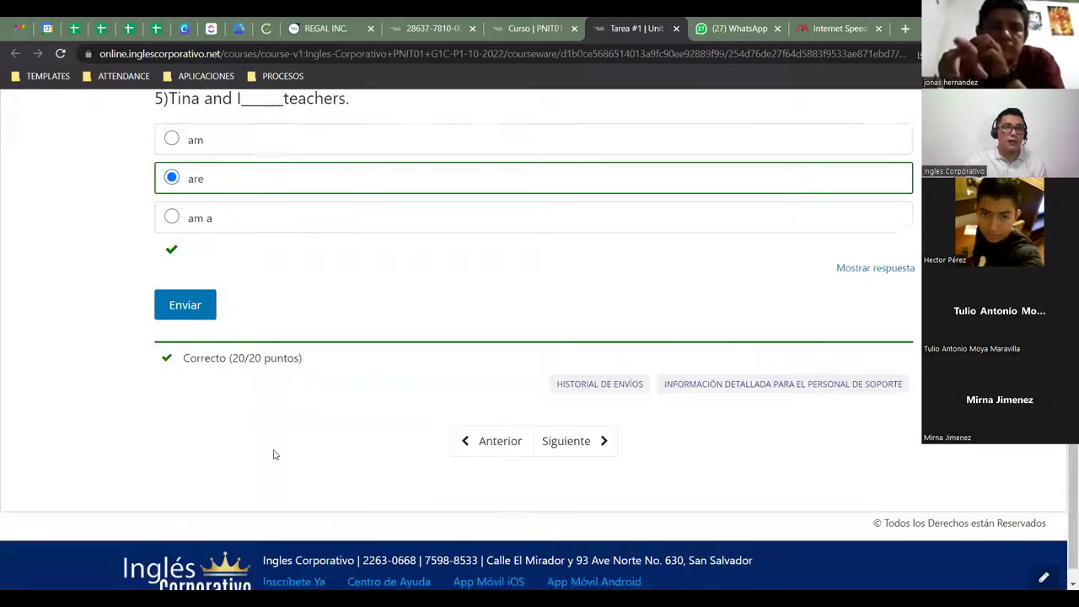
scroll(315, 429, up, 8)
scroll(328, 439, up, 7)
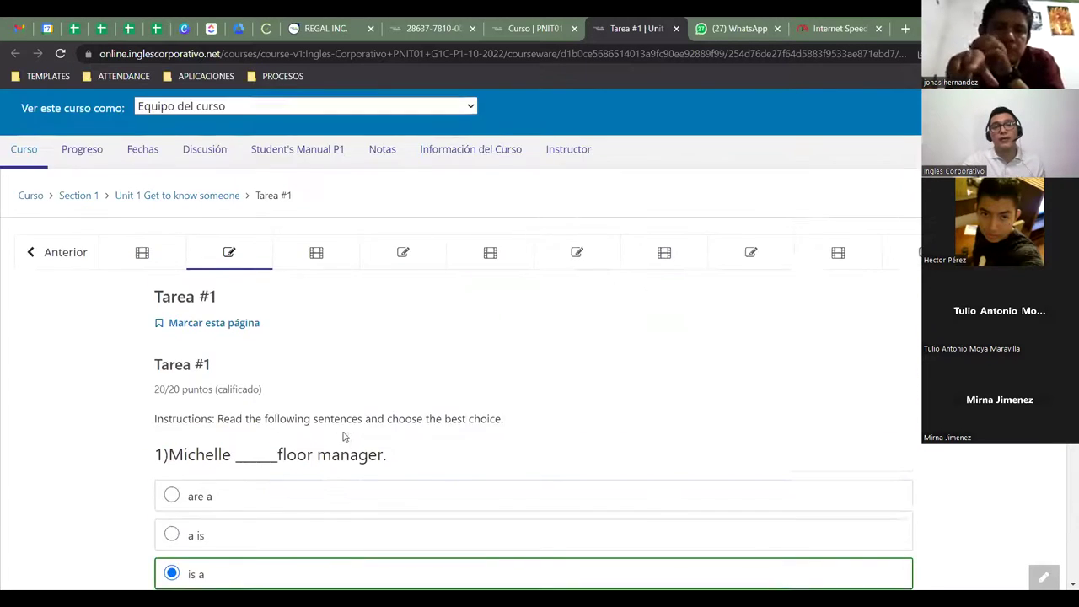
- View the Videoconferencia #2 Yes / Questions and short answers page and the Videoconferencia #3 The alphabet page in Unit 1
click(348, 333)
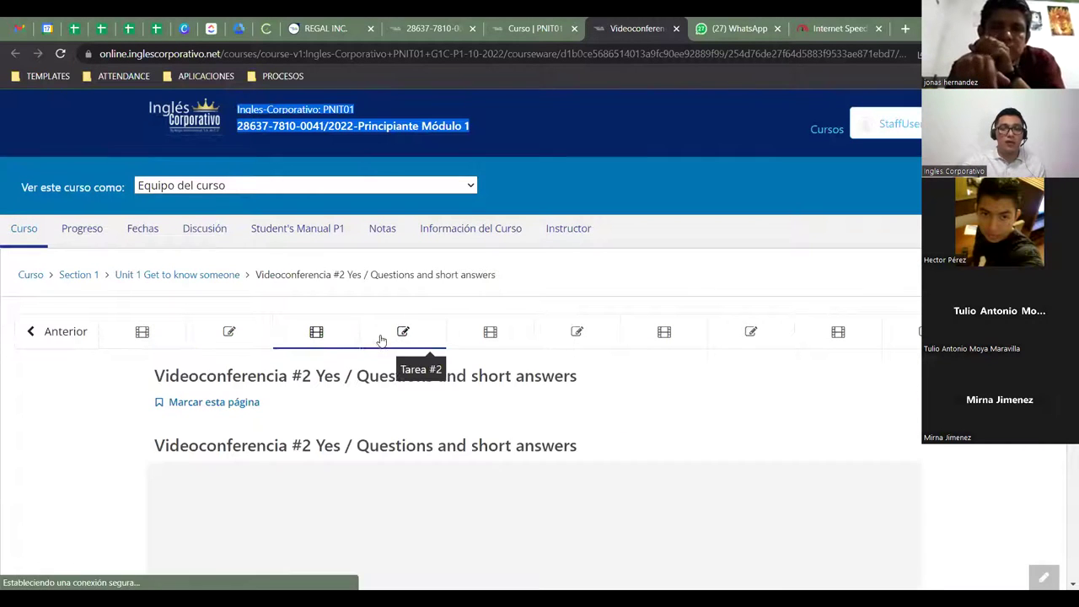
click(387, 336)
scroll(370, 281, down, 2)
click(342, 142)
scroll(338, 294, down, 3)
scroll(468, 379, up, 3)
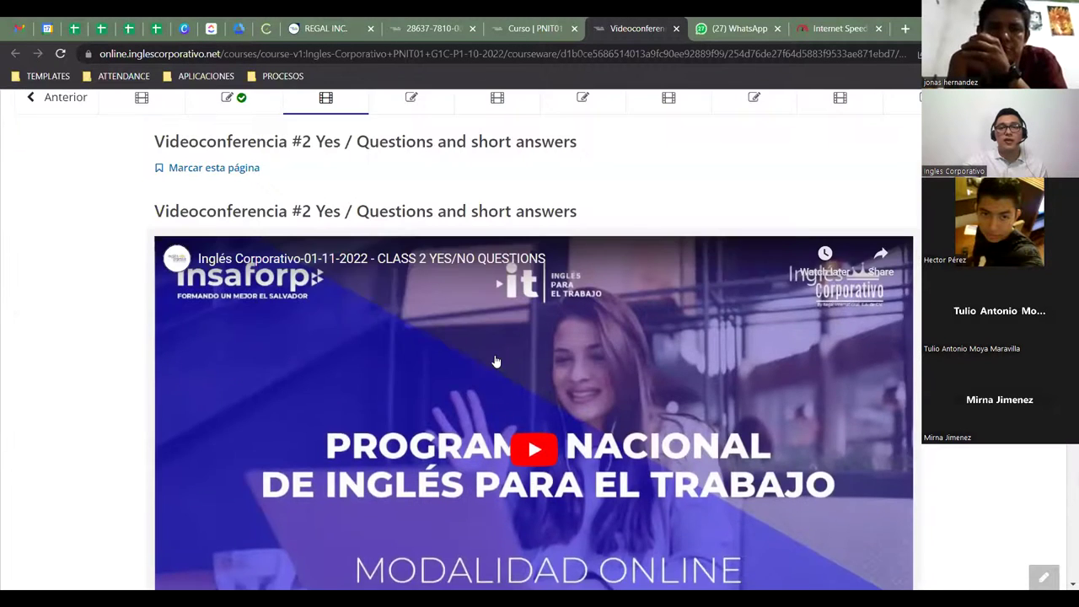
click(497, 187)
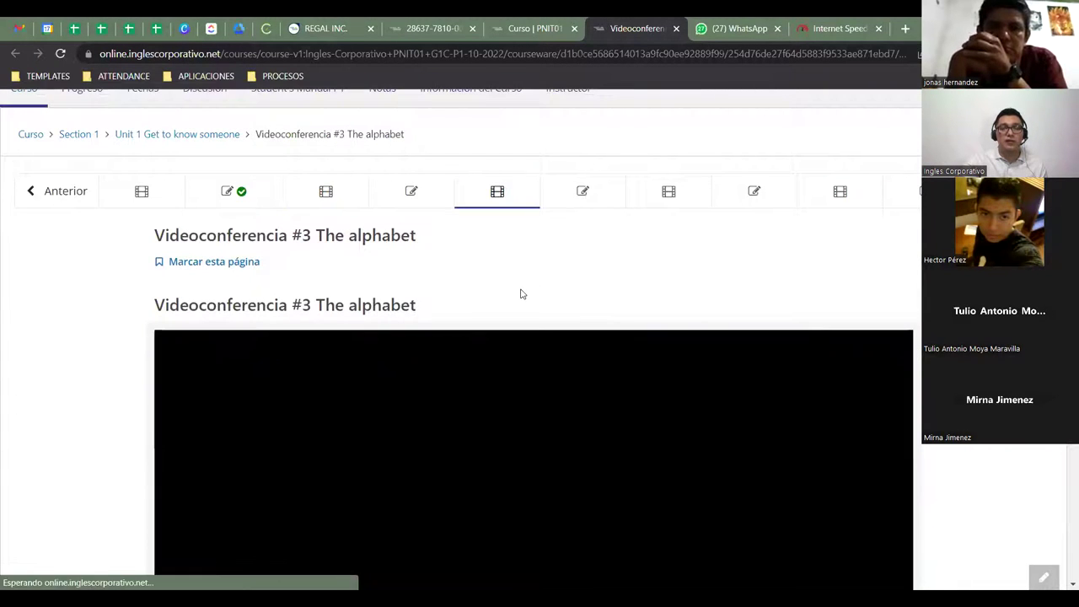
scroll(665, 297, up, 2)
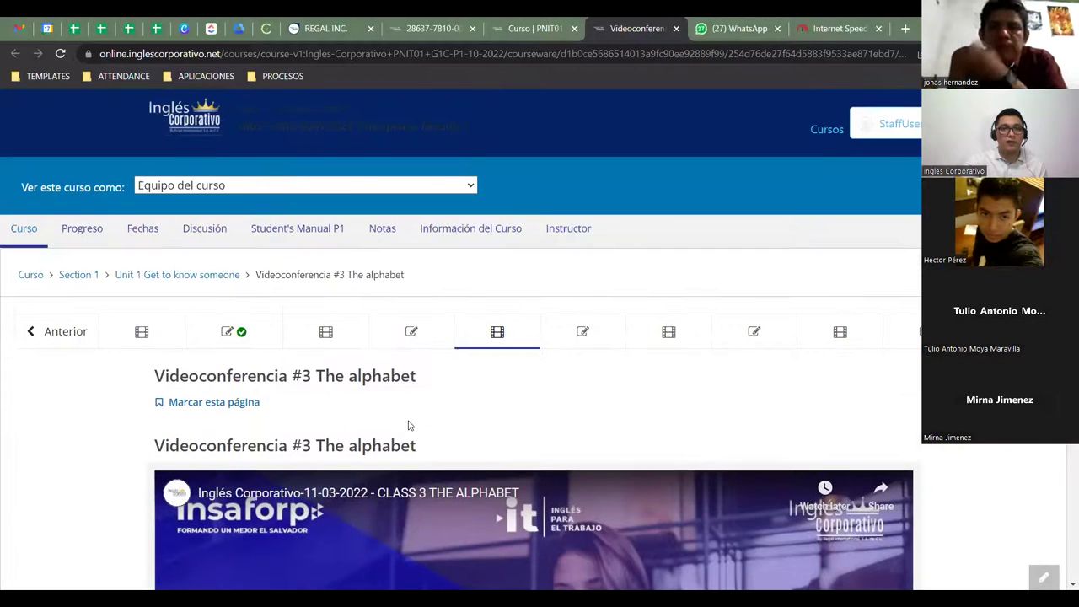
- Reopen Tarea #1 from the unit navigation and check its submitted answers and score
click(243, 338)
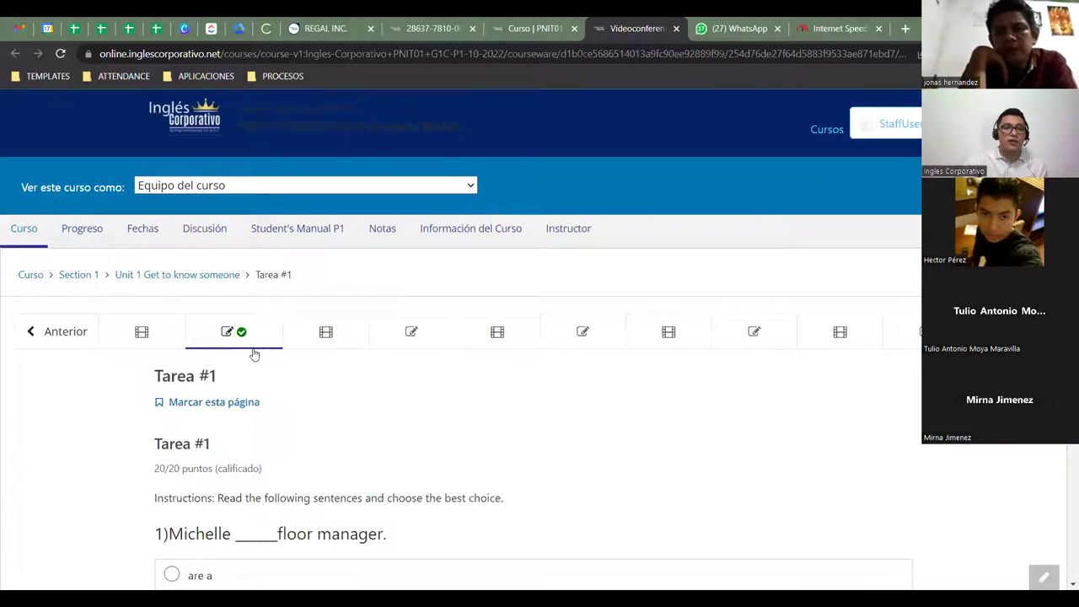
scroll(296, 393, down, 7)
scroll(299, 413, down, 8)
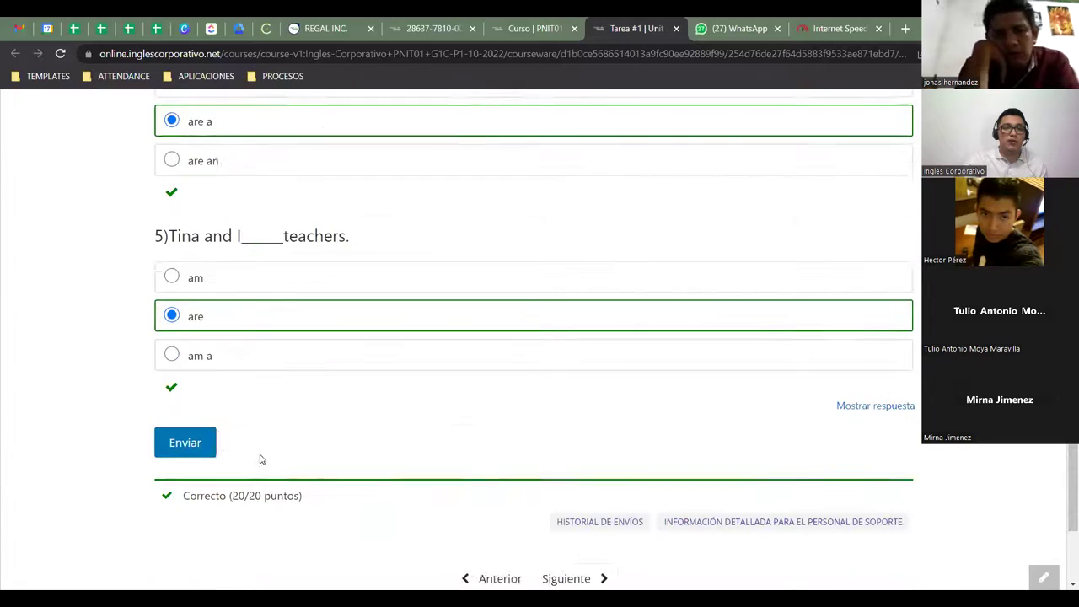
scroll(250, 345, up, 15)
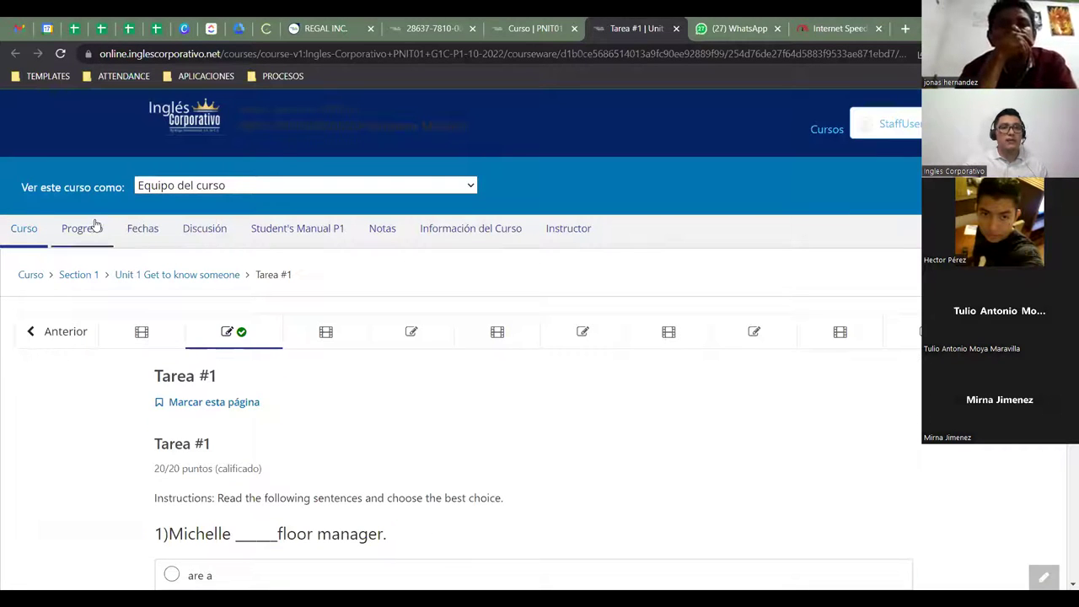
- Open the course progress page separately and examine the Homework 1 bar in the grade chart
click(92, 233)
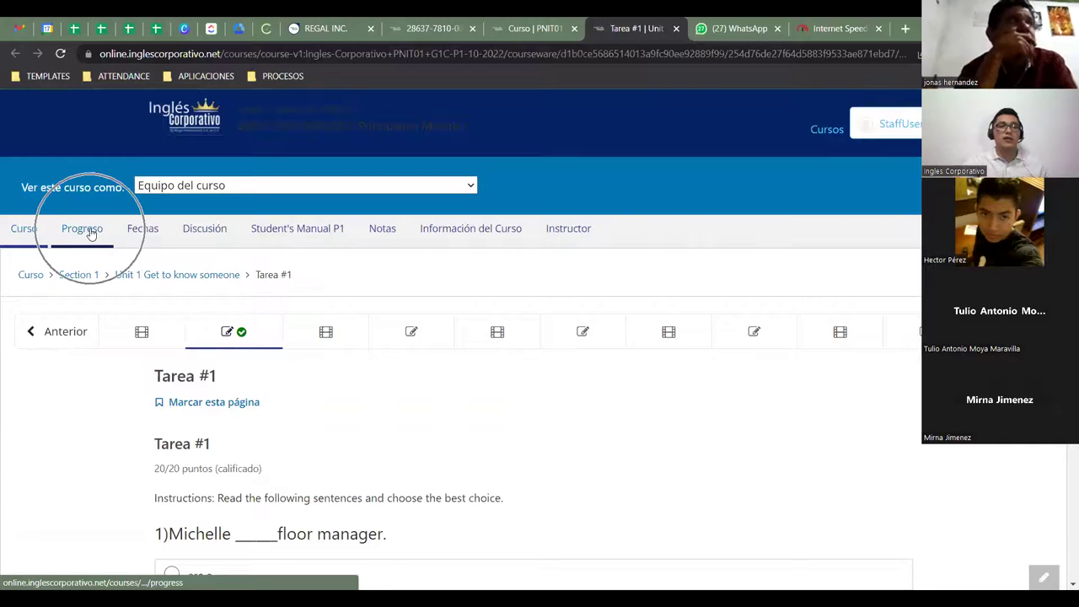
click(662, 27)
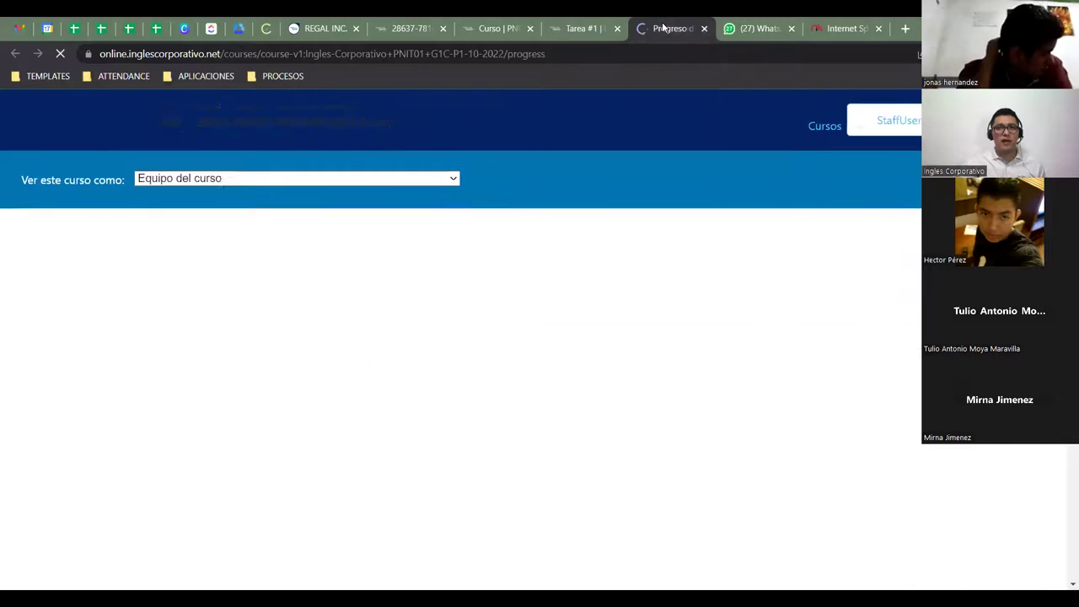
scroll(407, 388, down, 2)
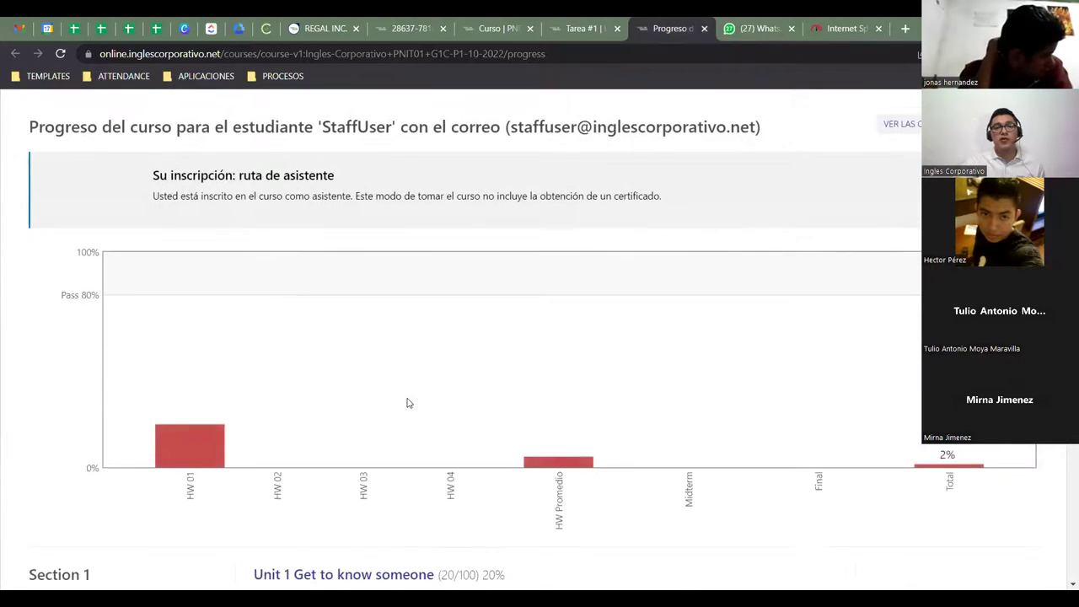
scroll(410, 402, up, 1)
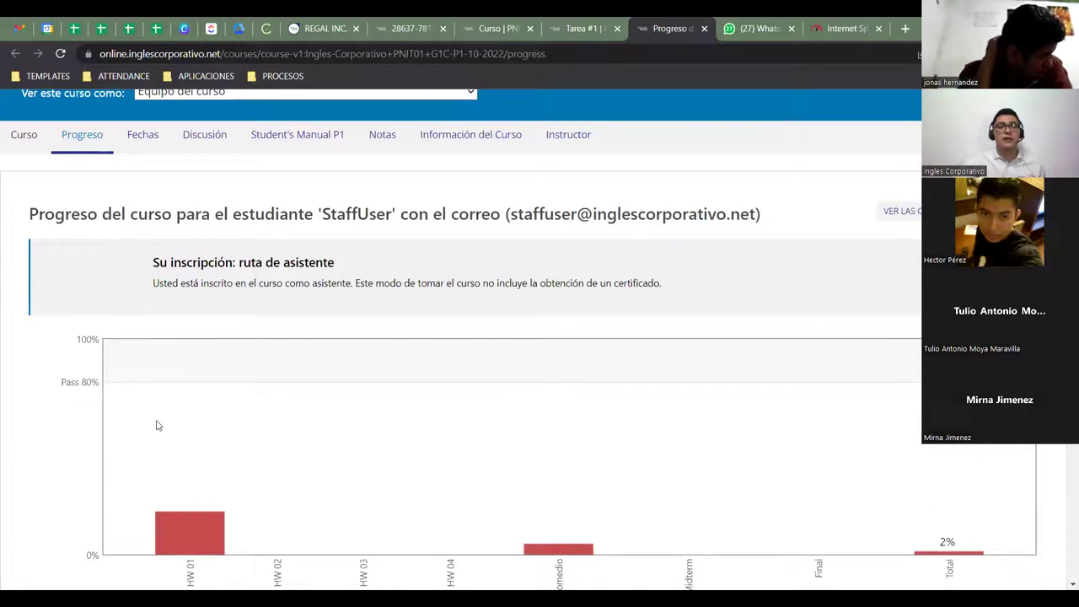
scroll(156, 426, down, 1)
mouse_move(166, 463)
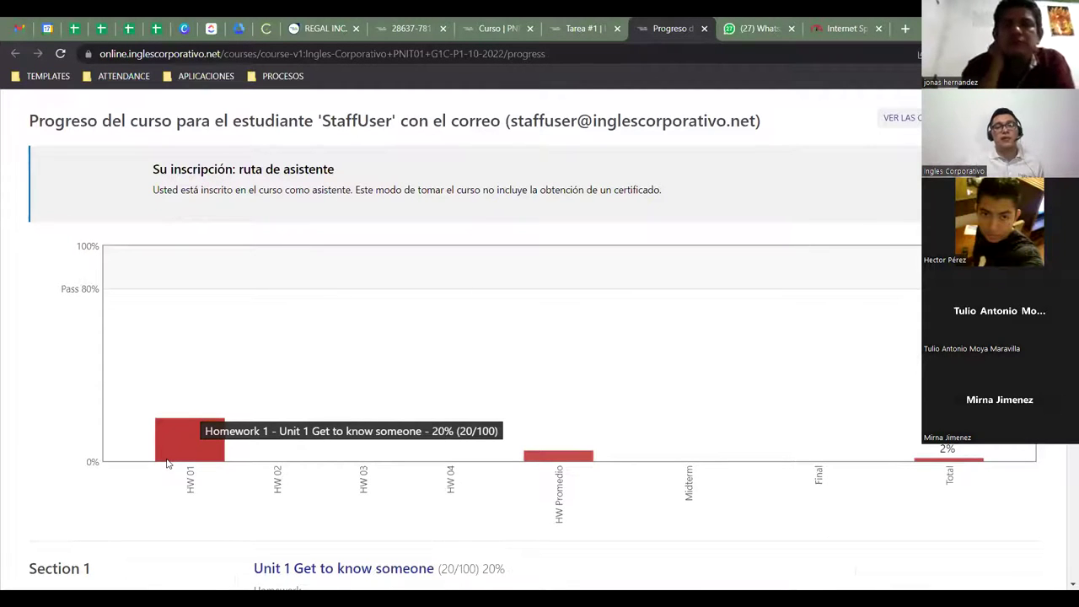
- Highlight the Pass 80% threshold label on the progress chart, and clear the text selection
triple_click(80, 290)
click(97, 287)
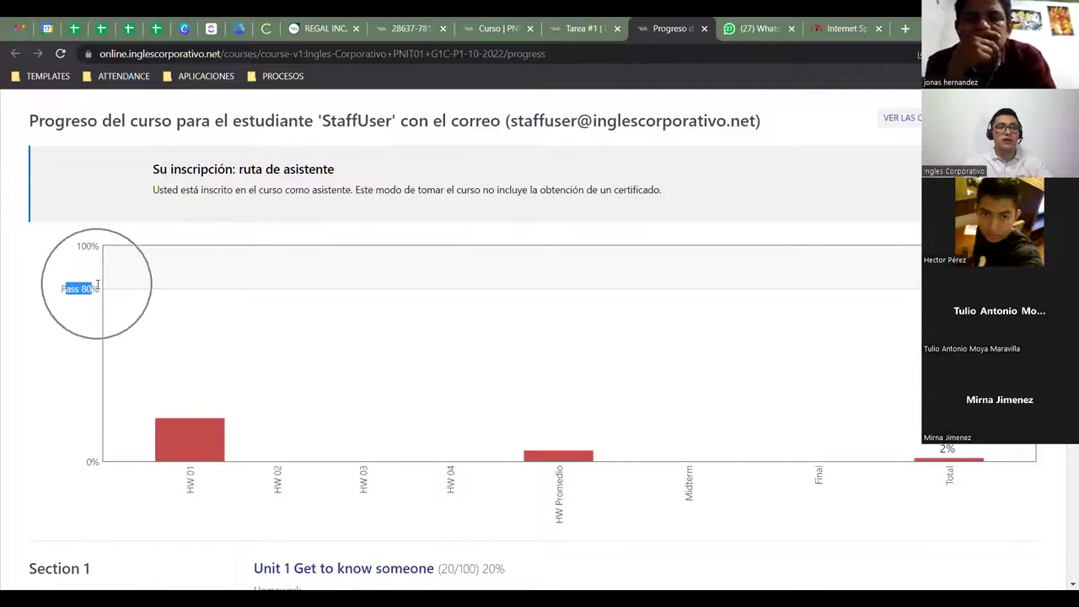
click(66, 297)
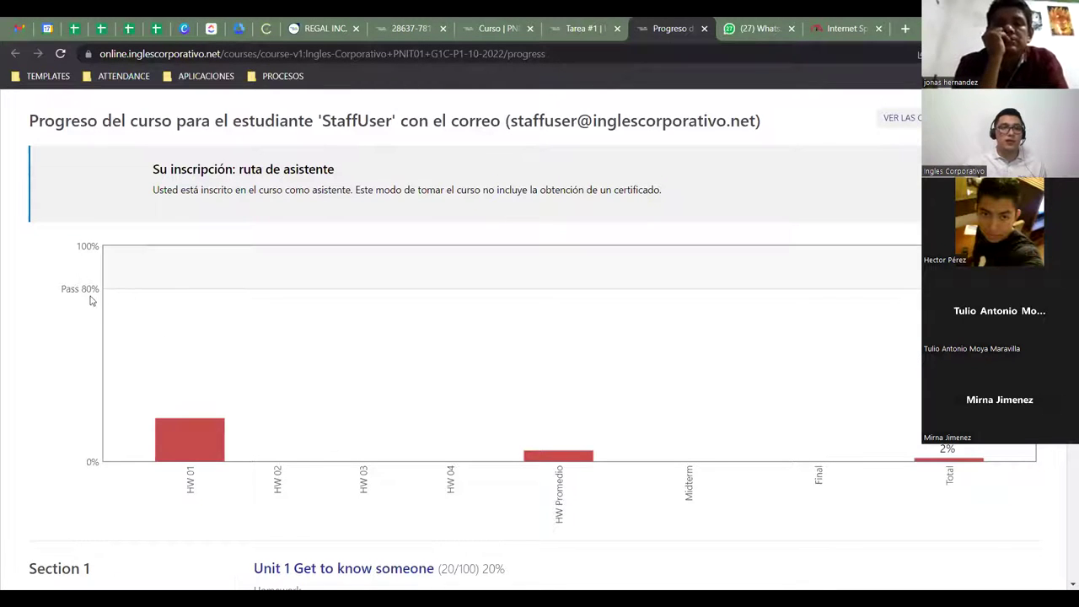
drag(58, 294, 89, 298)
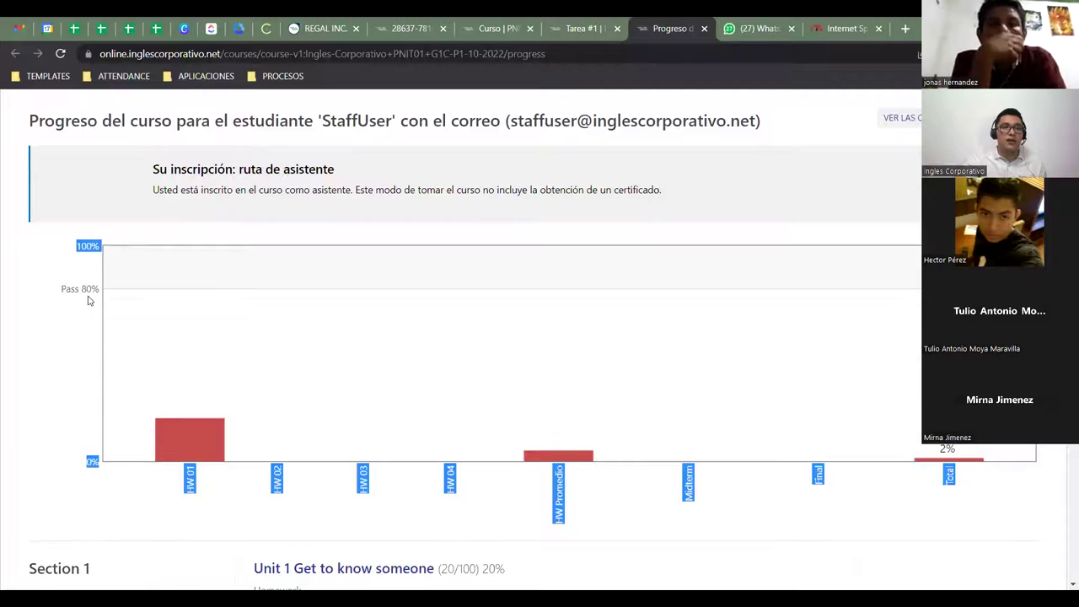
click(244, 522)
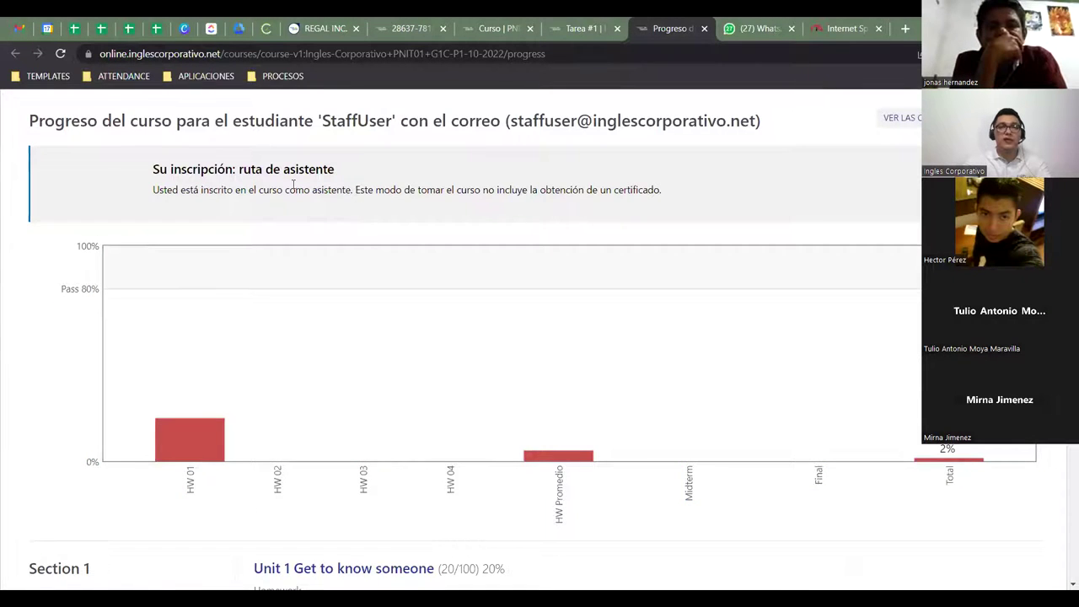
- Compare the Tarea #1 answers with the progress page, checking the HW 01 bar and the Unit 1 problem scores
click(586, 28)
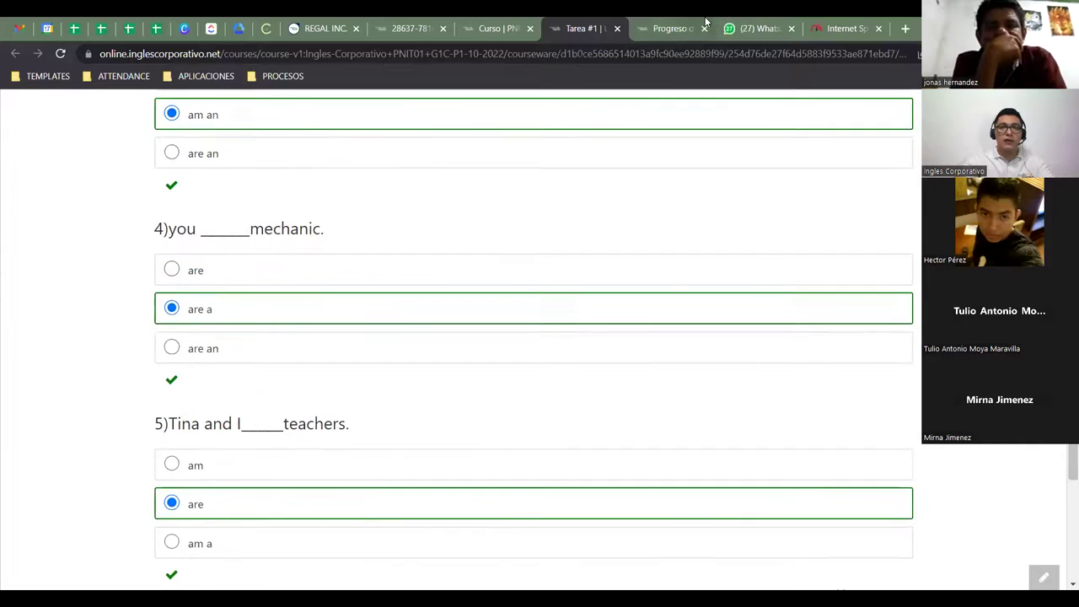
click(679, 25)
scroll(219, 320, down, 1)
scroll(202, 278, up, 2)
scroll(211, 363, down, 2)
click(190, 437)
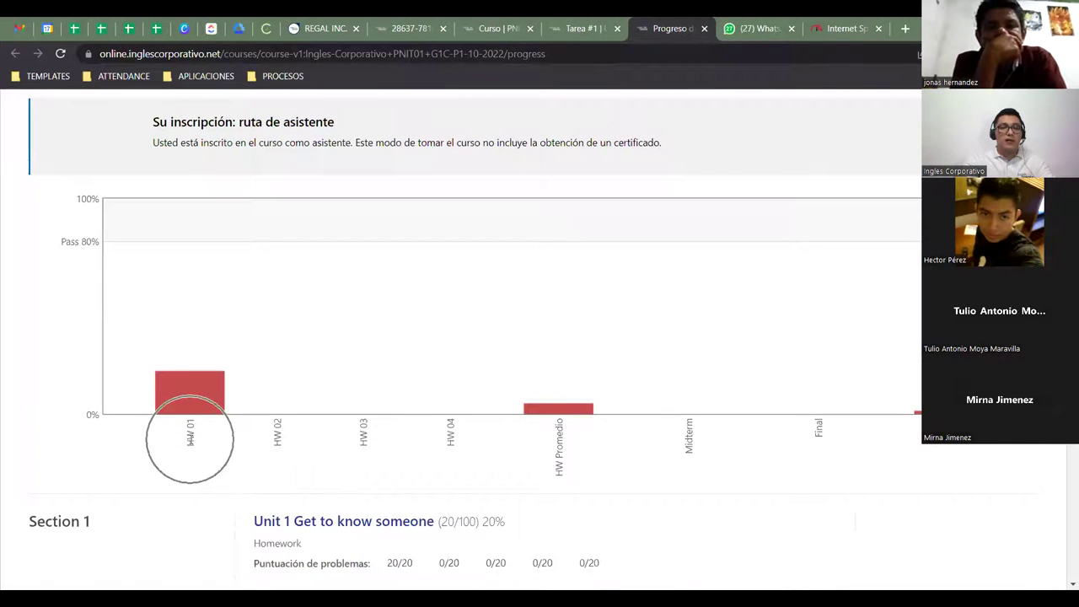
mouse_move(189, 406)
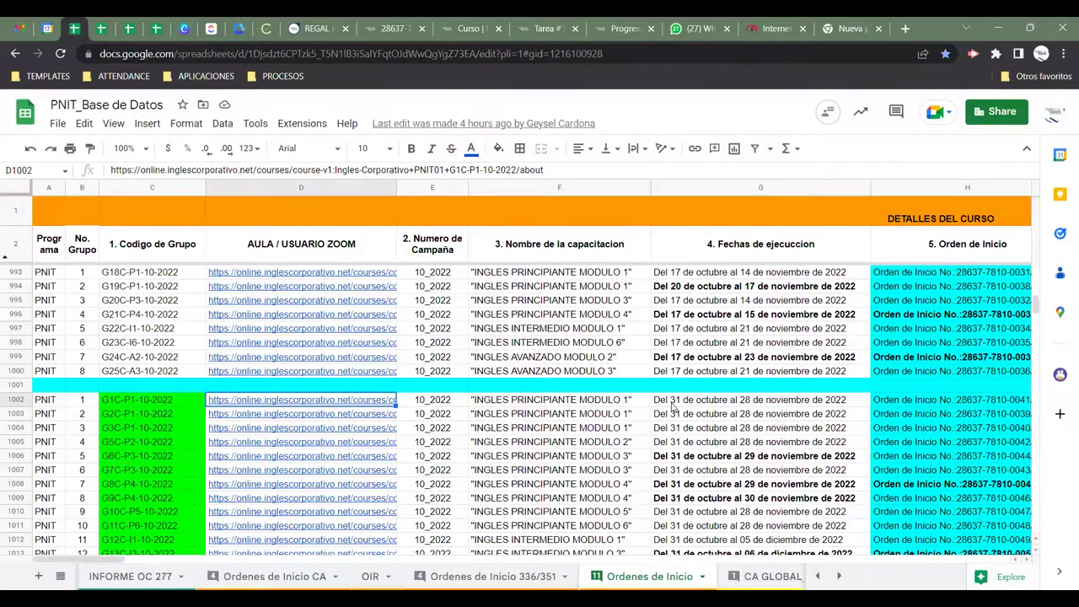
- In the PNIT_Base de Datos spreadsheet, follow group G1C-P1-10-2022's row to LISTA DE ASISTENCIA Y NOTAS and open its linked sheet
key(Right)
key(Right)
key(Right)
key(Right)
key(Right)
key(Right)
key(Right)
key(Right)
key(Right)
key(Right)
key(Right)
key(Right)
key(Right)
key(Right)
key(Right)
key(Right)
key(Right)
key(Right)
key(Right)
key(Right)
key(Right)
key(Right)
key(Right)
key(Right)
key(Right)
key(Right)
key(Right)
key(Right)
key(Right)
key(Right)
key(Right)
key(Right)
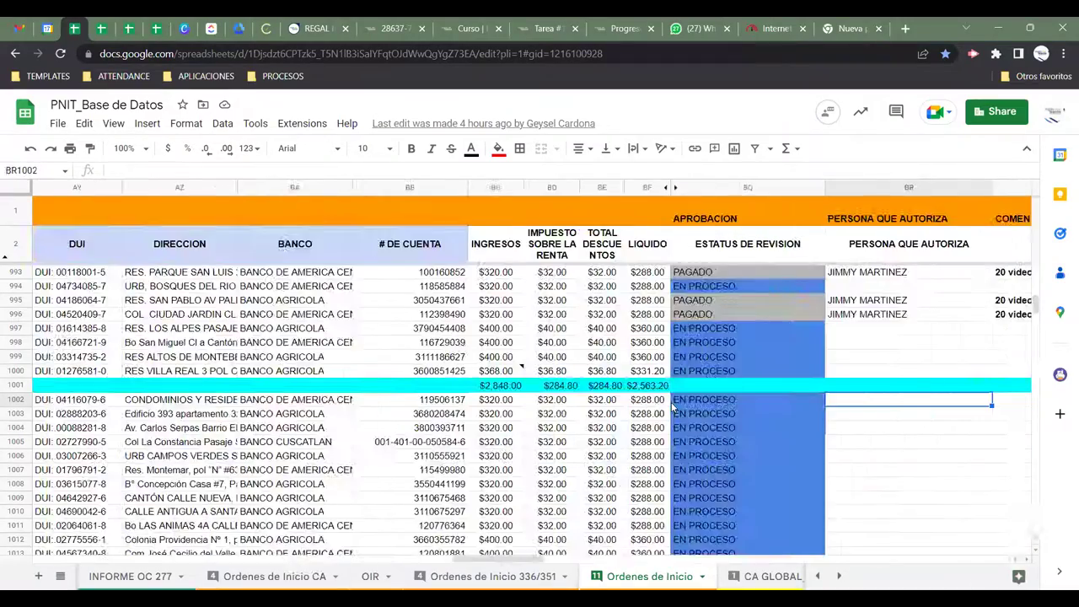
key(Right)
key(Right)
key(Right)
key(Right)
key(Right)
key(Right)
key(Right)
key(Right)
key(Right)
key(Right)
key(Right)
key(Right)
key(Right)
key(Right)
key(Right)
key(Right)
key(Right)
key(Right)
key(Right)
key(Right)
key(Right)
key(Right)
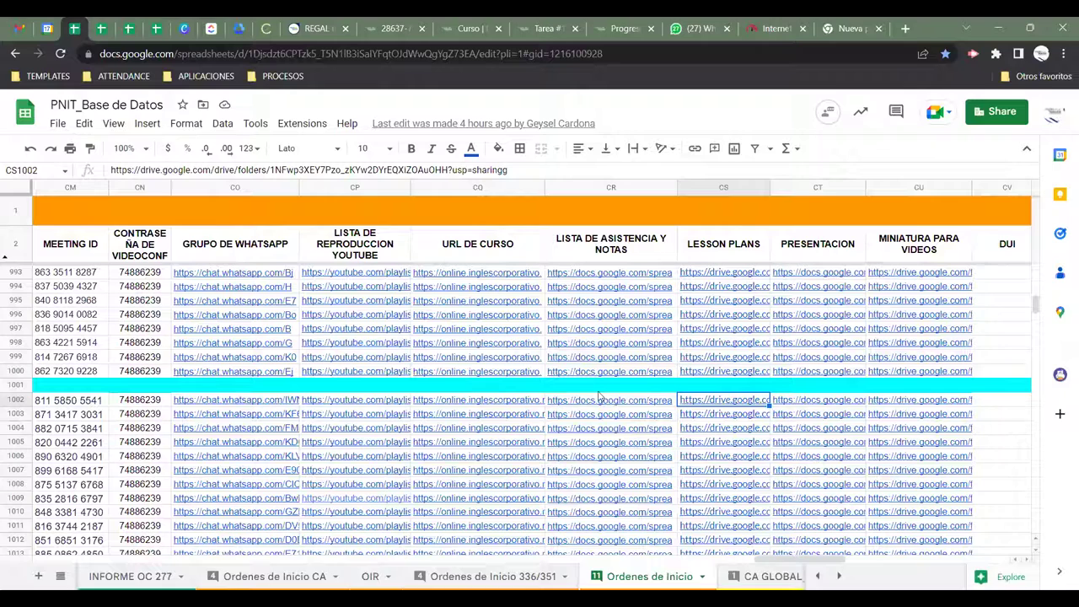
mouse_move(610, 404)
click(628, 423)
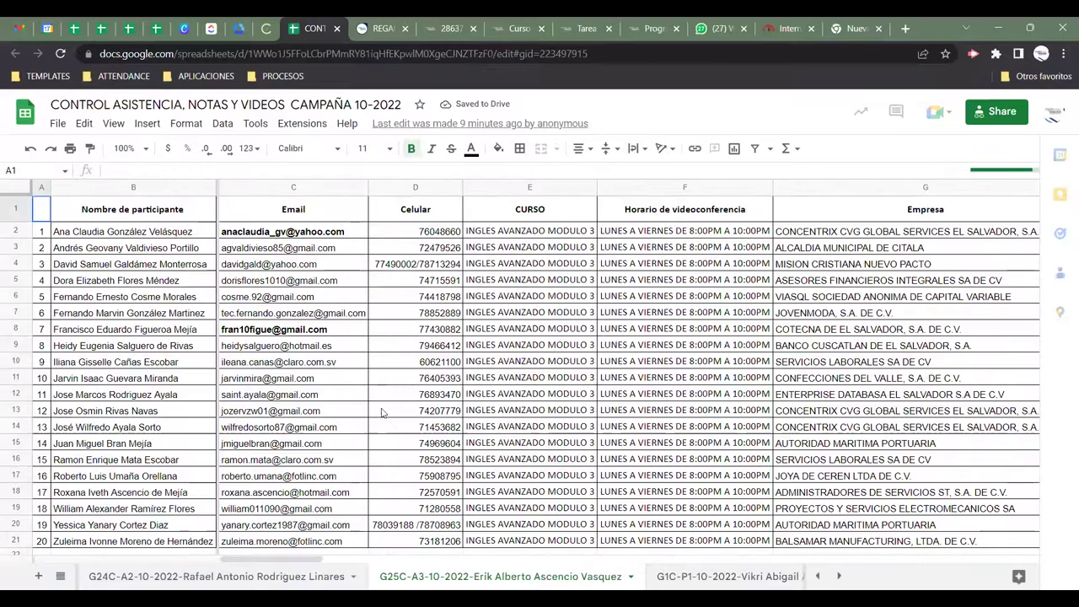
- Examine the second participant's row in the G25C-A3-10-2022 sheet, from contact and company details through the FINAL grade
click(96, 236)
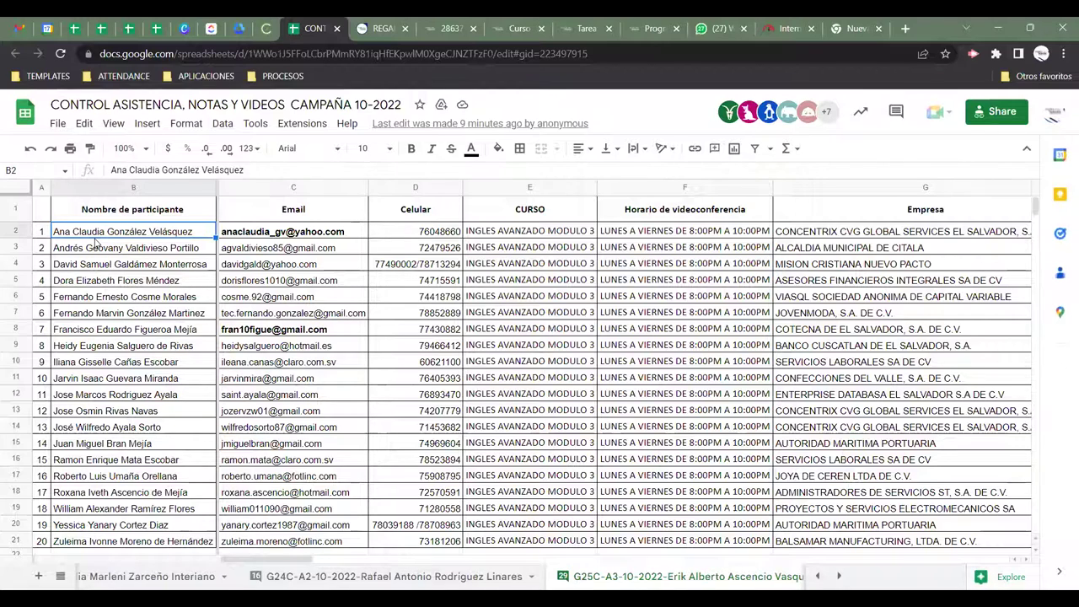
key(Down)
key(Right)
key(Right)
key(Right)
key(Right)
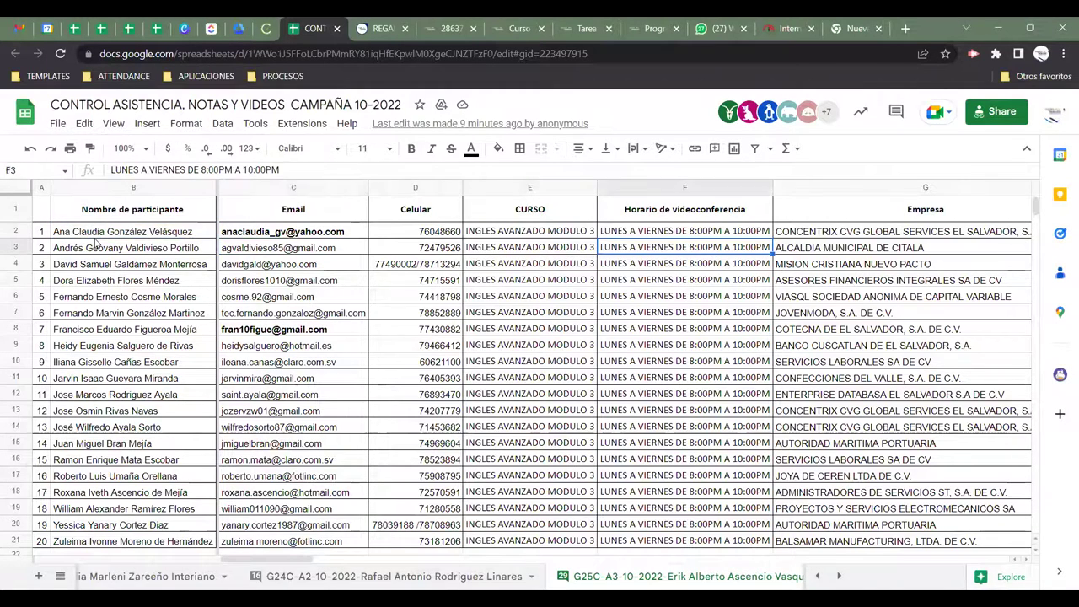
key(Right)
key(Right)
key(Right)
key(Right)
key(Right)
key(Left)
key(Left)
key(Left)
key(Right)
key(Right)
key(Right)
key(Right)
key(Right)
key(Right)
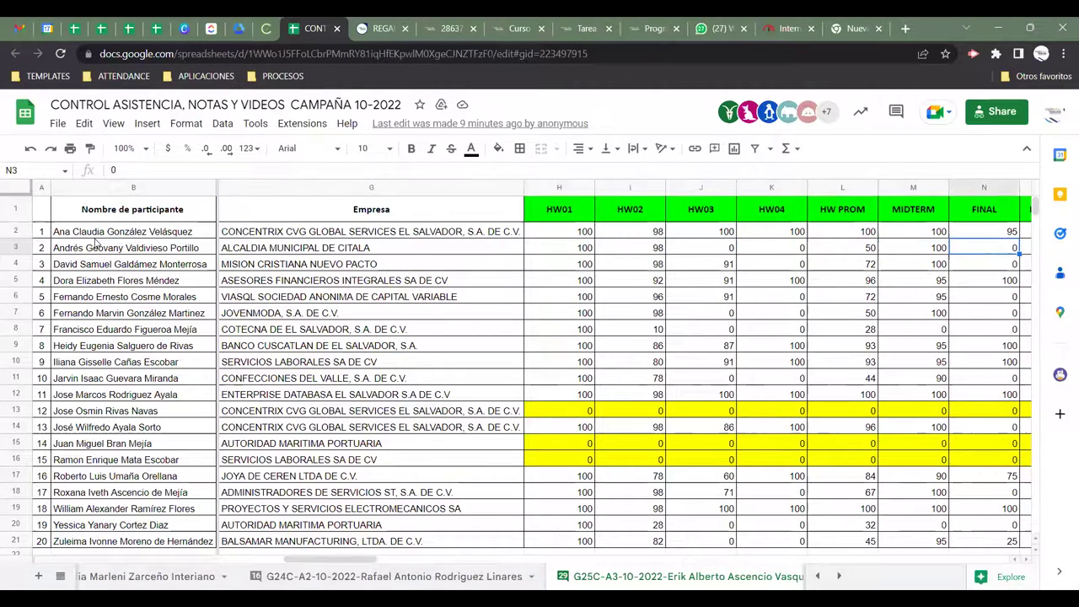
- Go back over the second participant's grade columns and select that participant's HW01 grade
key(Right)
key(Left)
key(Left)
key(Left)
key(Left)
key(Left)
key(Left)
key(Left)
key(Left)
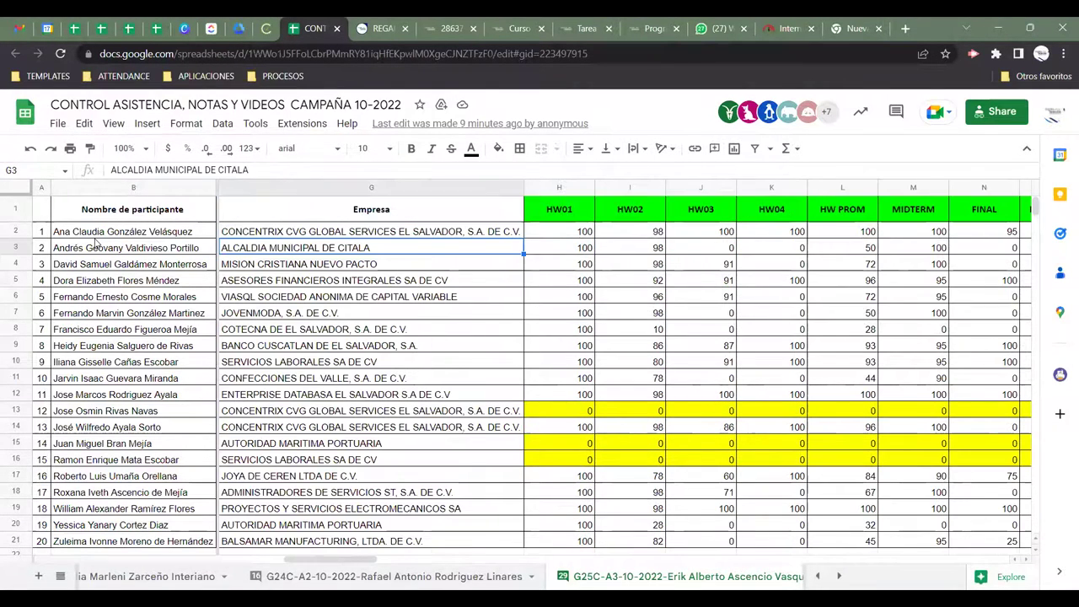
key(Right)
key(Right)
key(Right)
key(Left)
key(Left)
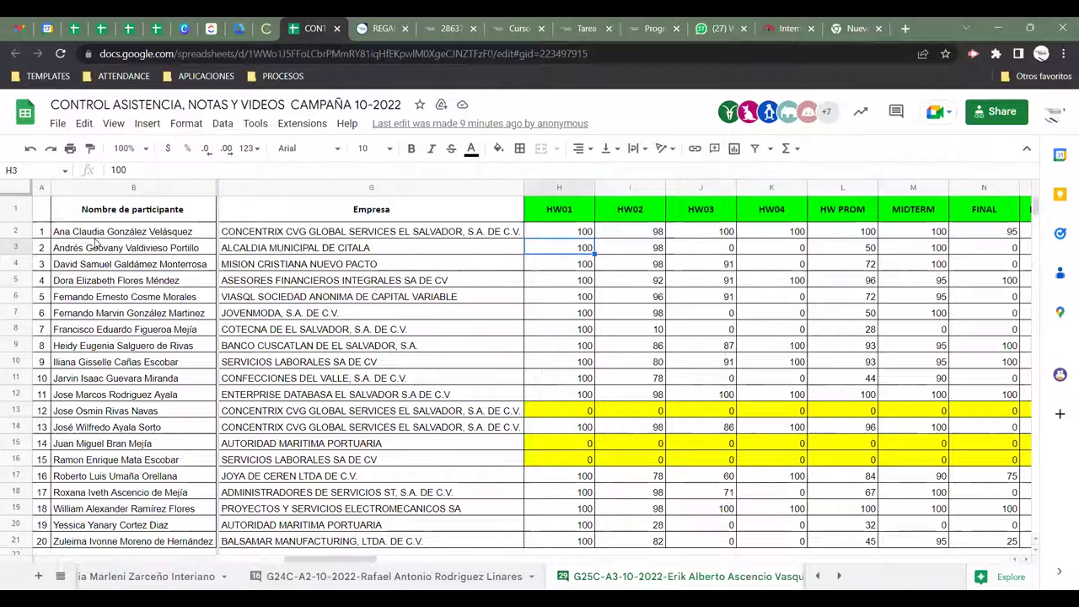
- Highlight the participants' grades in the HW01, HW02, HW03 and HW04 columns one after another
drag(559, 209, 565, 428)
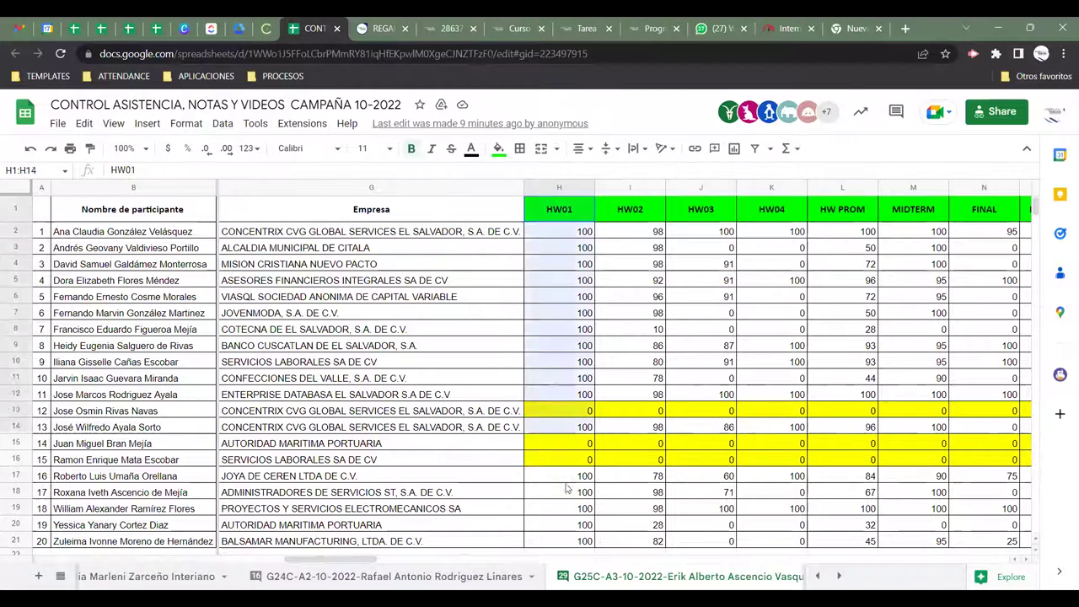
drag(567, 488, 566, 491)
drag(644, 218, 632, 426)
drag(704, 220, 702, 428)
click(860, 297)
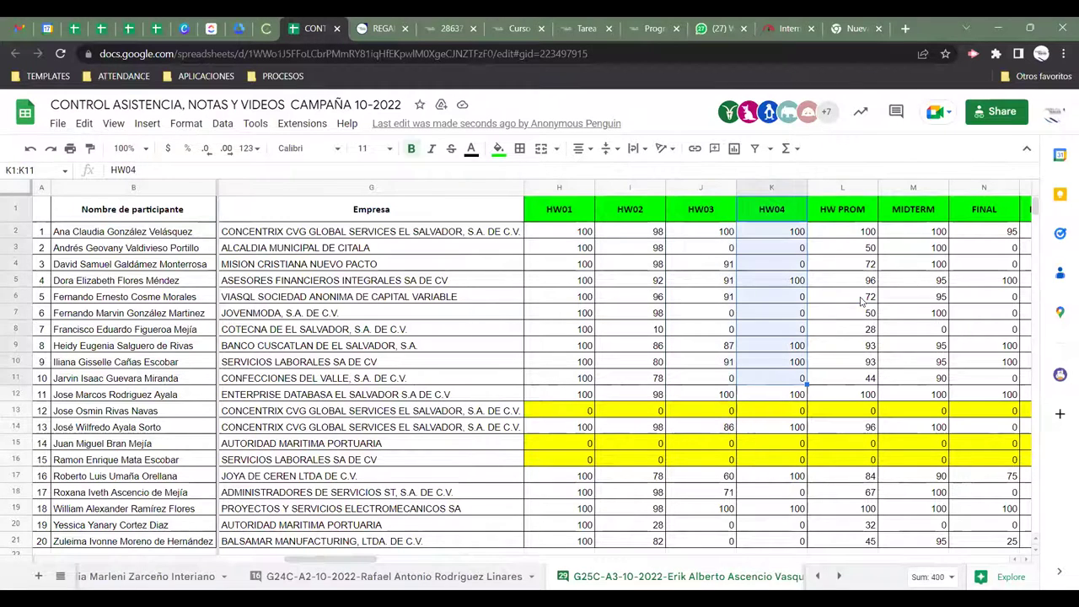
- Examine the fifth participant's row from HW PROM past the COMENTARIO column to the daily attendance and minutes columns
key(Right)
key(Right)
key(Right)
key(Right)
key(Right)
key(Right)
key(Right)
key(Right)
key(Right)
key(Right)
key(Right)
key(Right)
key(Right)
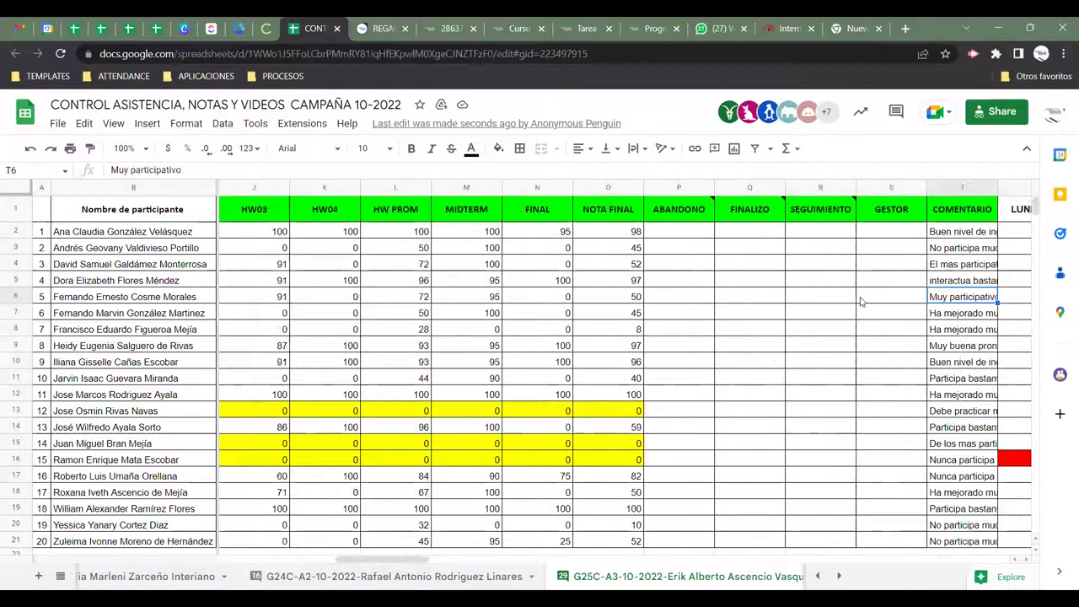
key(Right)
key(Right)
key(Left)
key(Left)
key(Left)
key(Left)
key(Left)
key(Left)
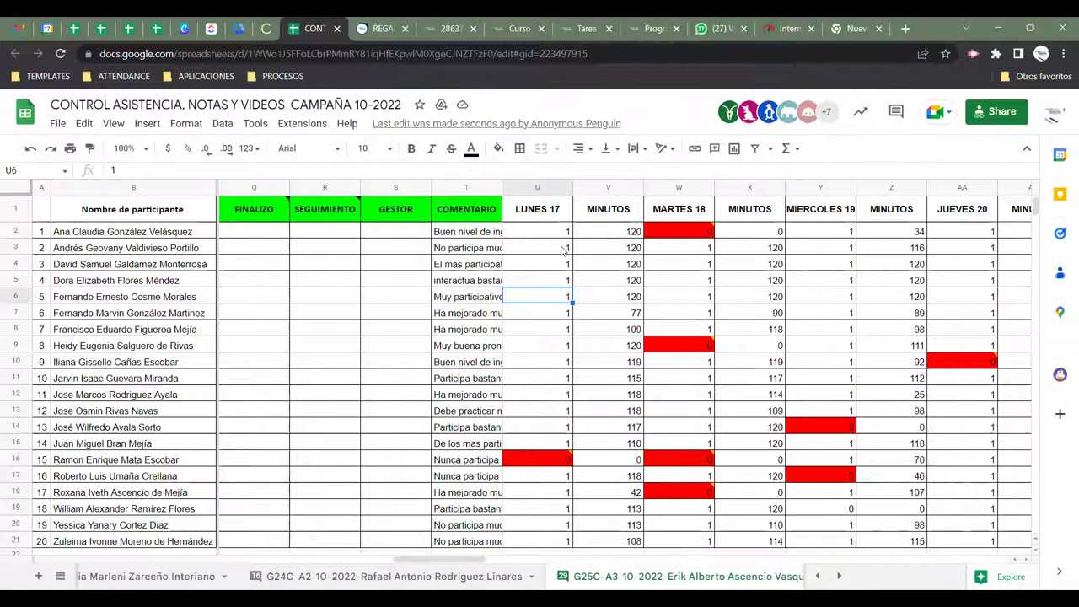
- Check the first participant's attendance and minutes for LUNES 17 and MARTES 18, opening the comment on the MARTES 18 absence
click(160, 237)
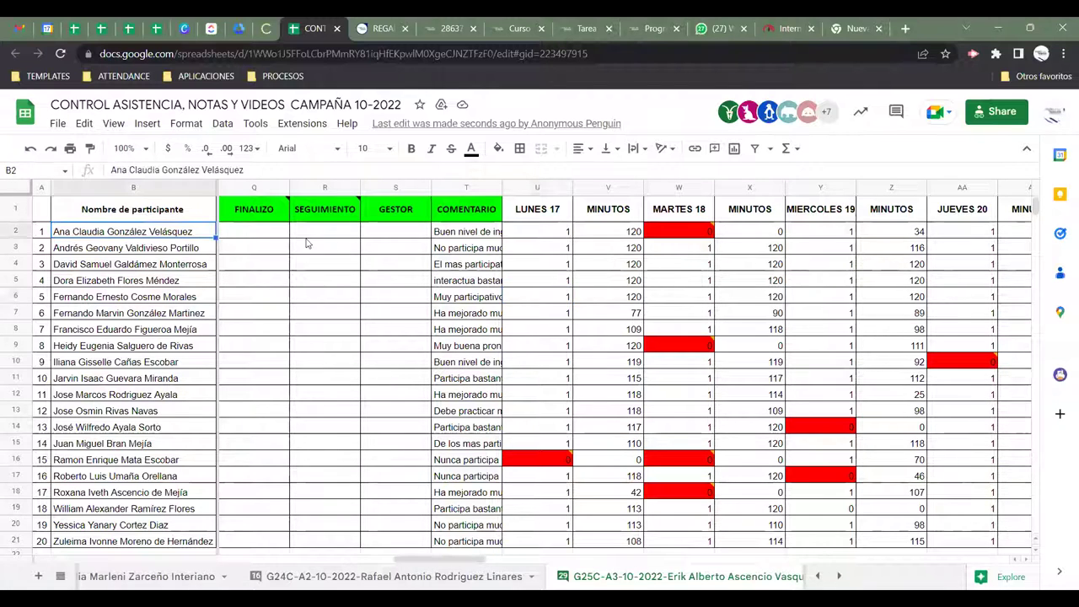
click(632, 232)
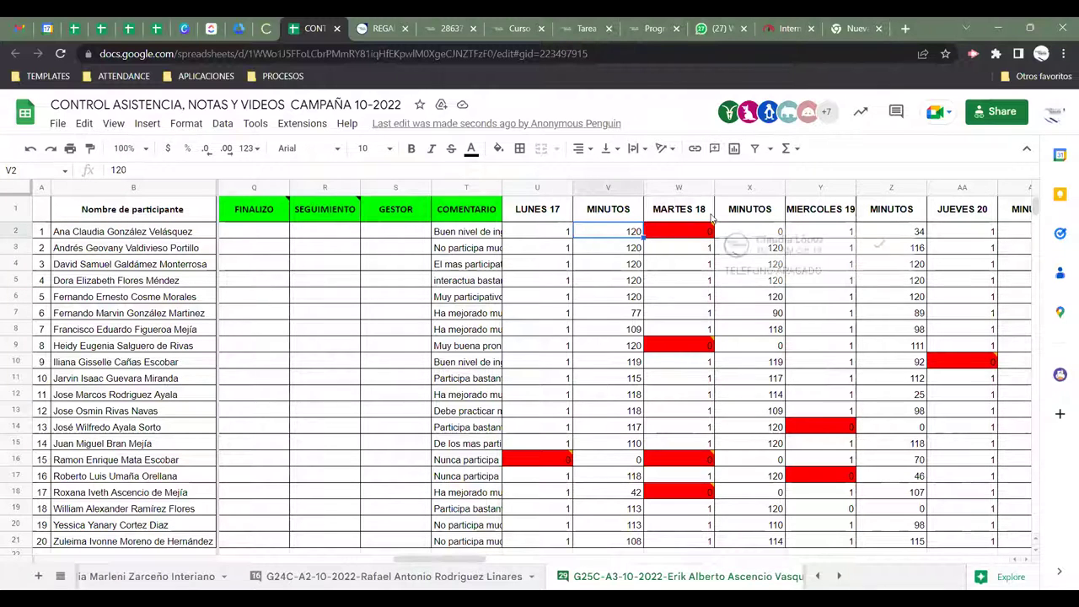
mouse_move(689, 234)
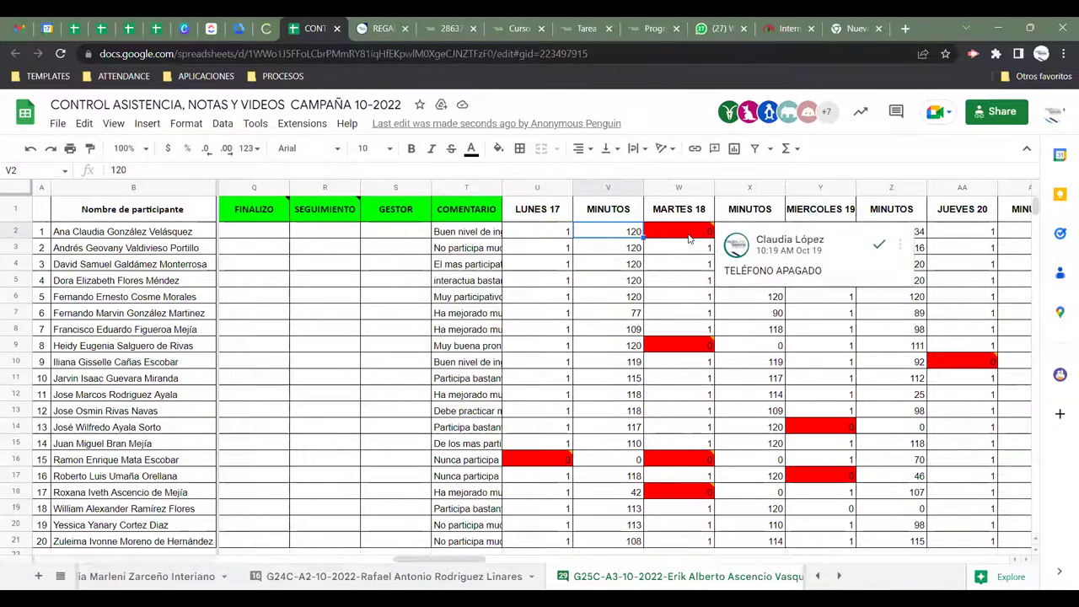
click(690, 234)
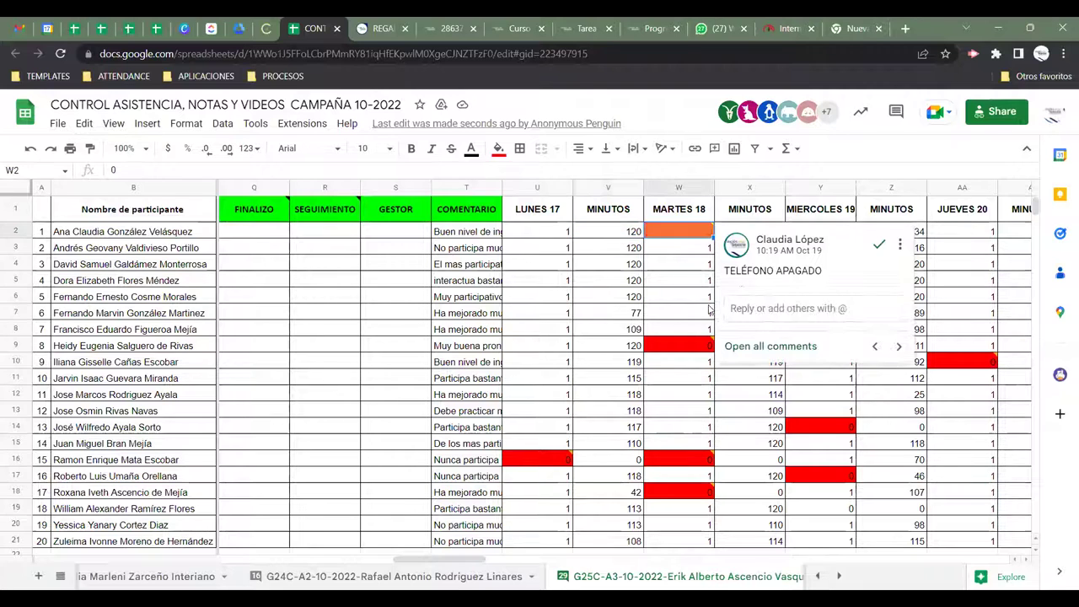
click(758, 233)
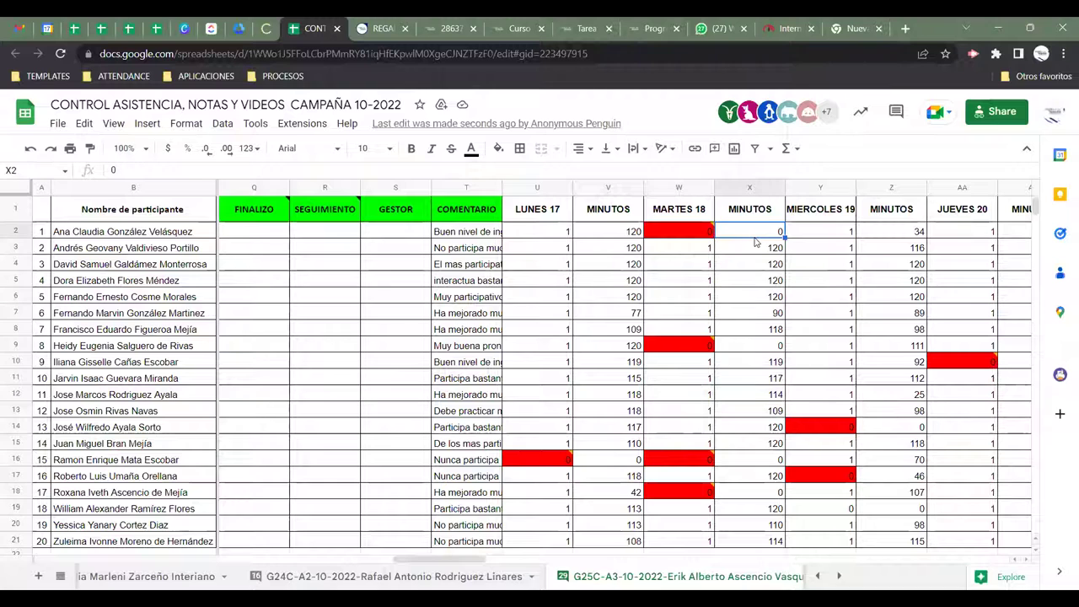
- Examine the first participant's daily attendance and minutes from MIERCOLES 19 to LUNES 21, going back to MIERCOLES 16
key(Right)
key(Right)
key(Right)
key(Right)
key(Right)
key(Right)
key(Right)
key(Right)
key(Right)
key(Right)
key(Right)
key(Right)
key(Right)
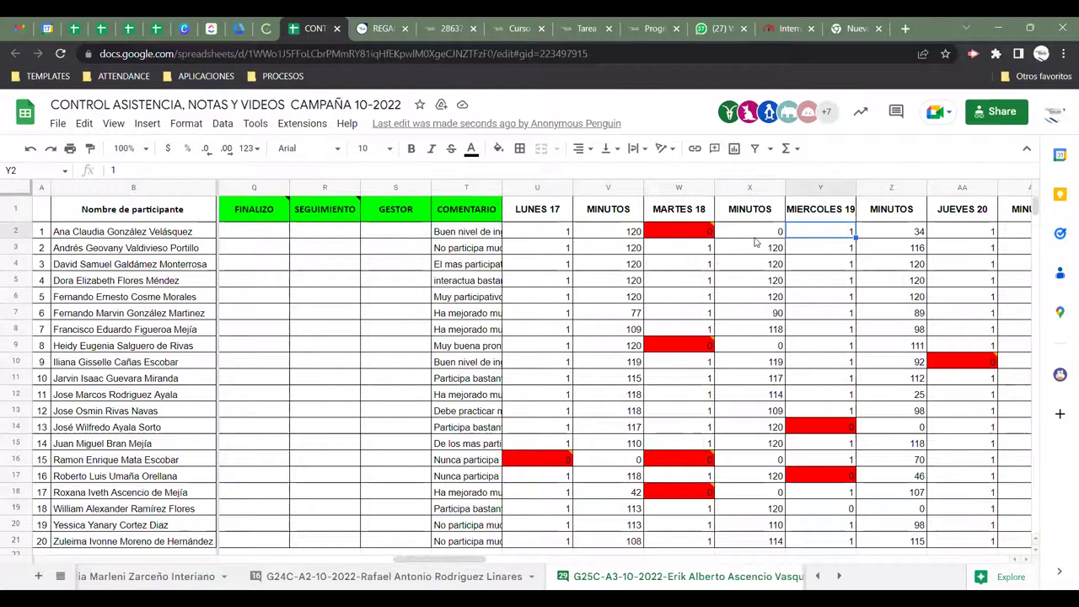
key(Right)
key(Right)
key(Right)
key(Right)
key(Right)
key(Right)
key(Right)
key(Right)
key(Right)
key(Right)
key(Right)
key(Right)
key(Right)
key(Right)
key(Right)
key(Right)
key(Right)
key(Right)
key(Right)
key(Right)
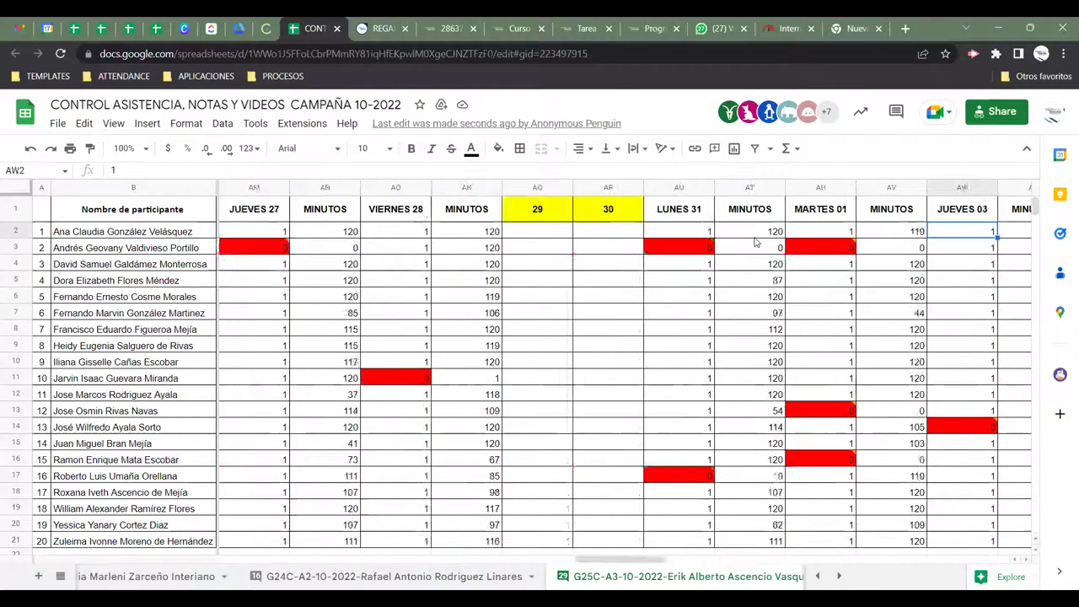
key(Right)
key(Right)
key(Right)
key(Right)
key(Right)
key(Right)
key(Right)
key(Right)
key(Right)
key(Right)
key(Right)
key(Right)
key(Right)
key(Right)
key(Right)
key(Right)
key(Right)
key(Right)
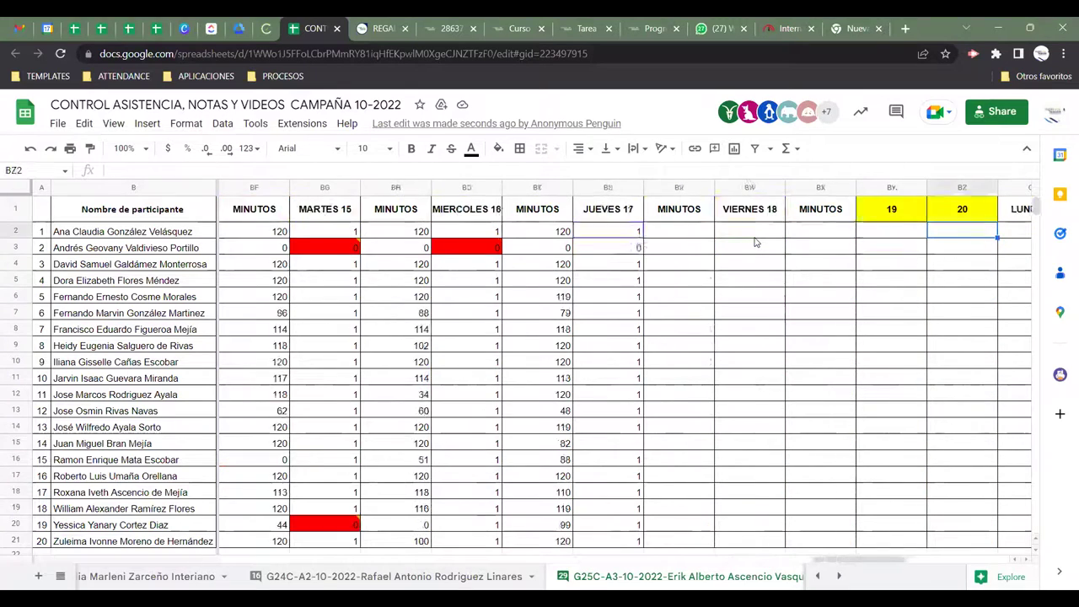
key(Left)
key(Left)
key(Left)
key(Left)
key(Left)
key(Left)
key(Left)
key(Left)
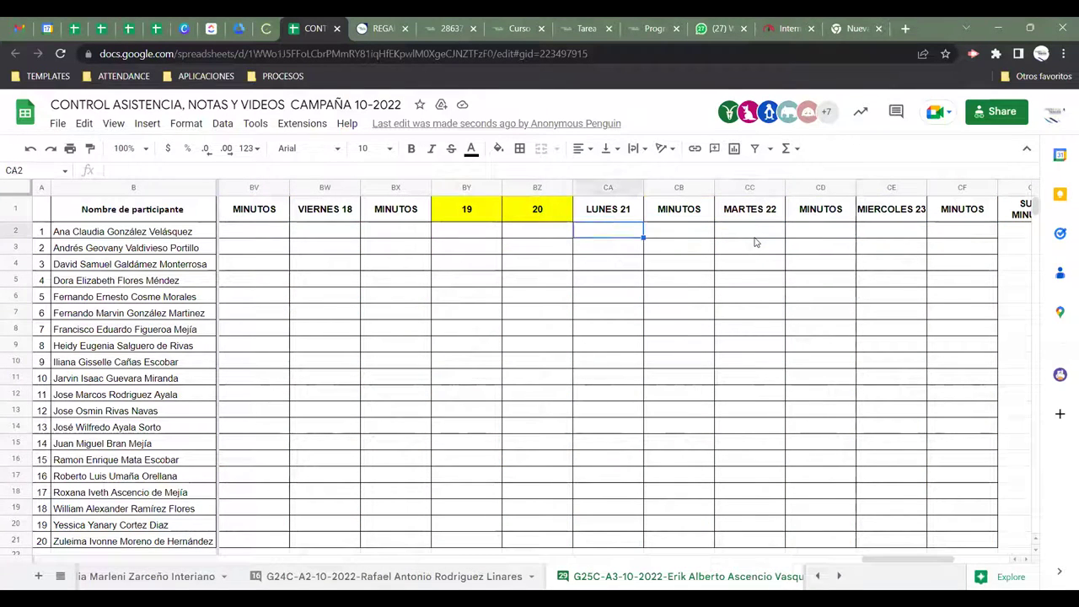
key(Left)
key(Left)
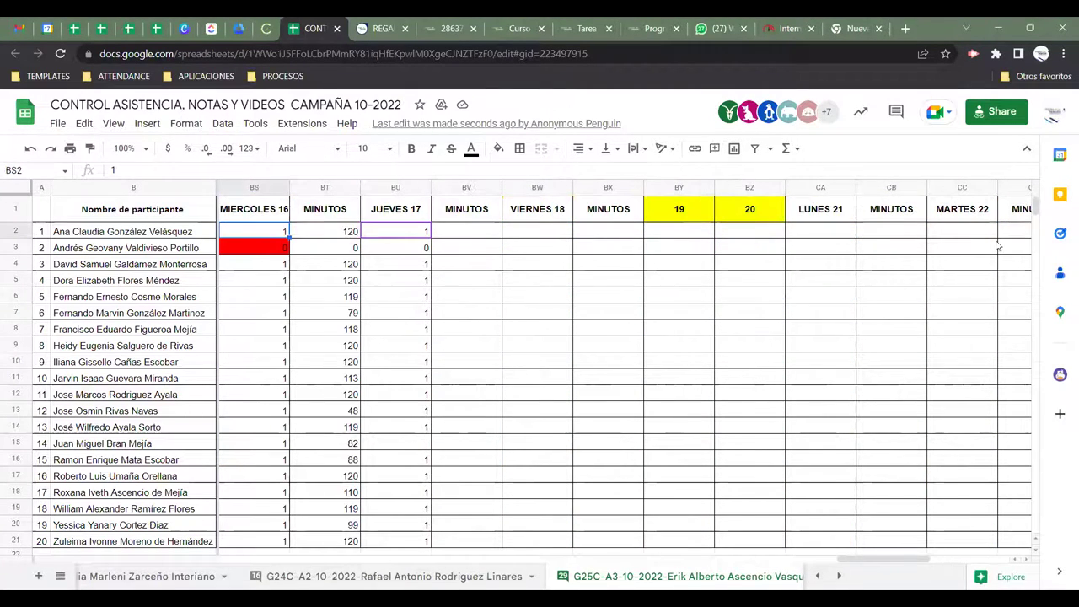
- Follow the second participant's row to the SUMA MINUTOS, PORCENTAJE, 75%, 50% and ENCUESTA columns
click(571, 253)
key(Right)
key(Right)
key(Right)
key(Right)
key(Right)
key(Right)
key(Right)
key(Right)
key(Right)
key(Right)
key(Right)
key(Right)
key(Right)
key(Right)
key(Right)
key(Right)
key(Left)
key(Left)
key(Left)
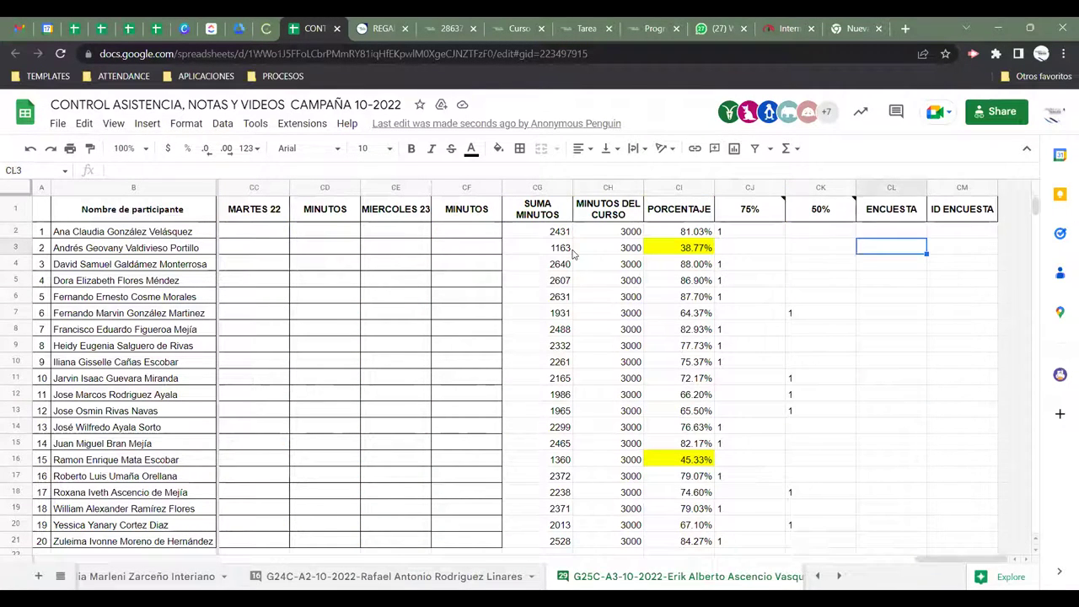
- Examine the MINUTOS DEL CURSO column and the first two participants' PORCENTAJE cells
right_click(752, 187)
click(630, 314)
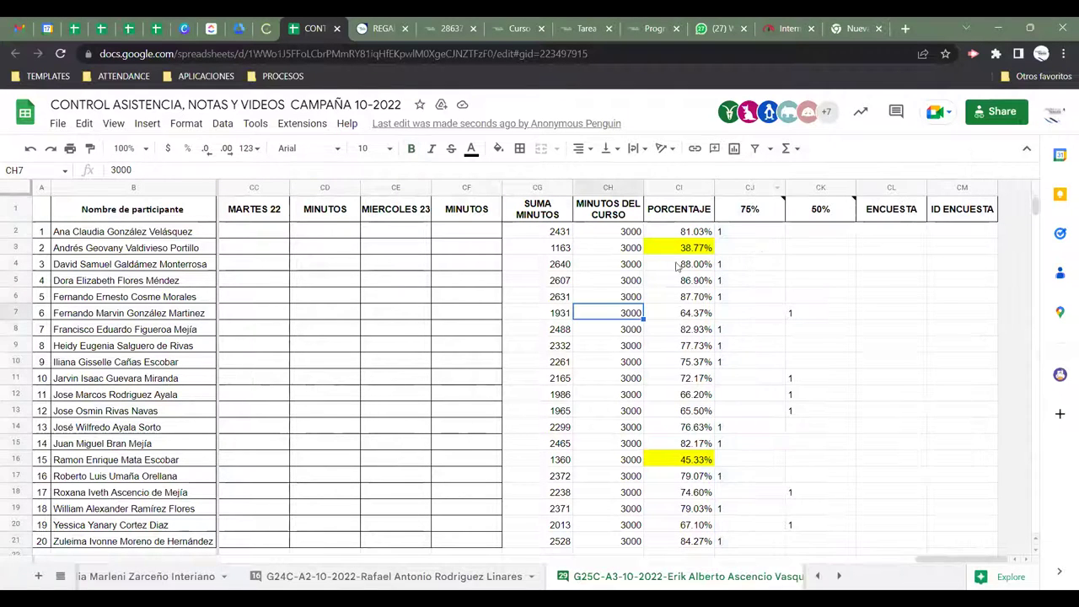
click(678, 264)
key(Up)
key(Up)
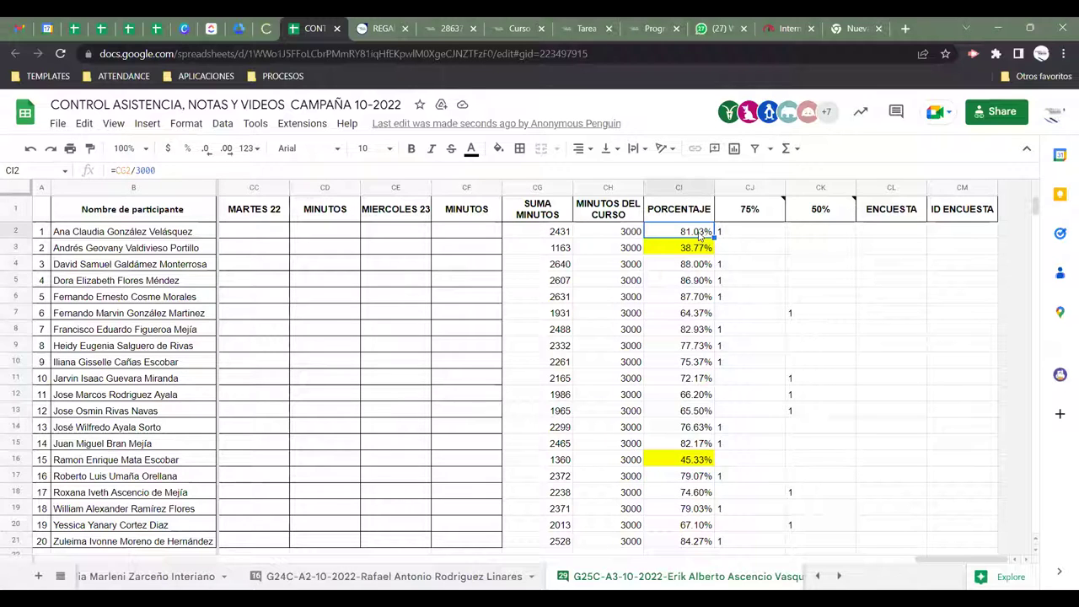
click(676, 251)
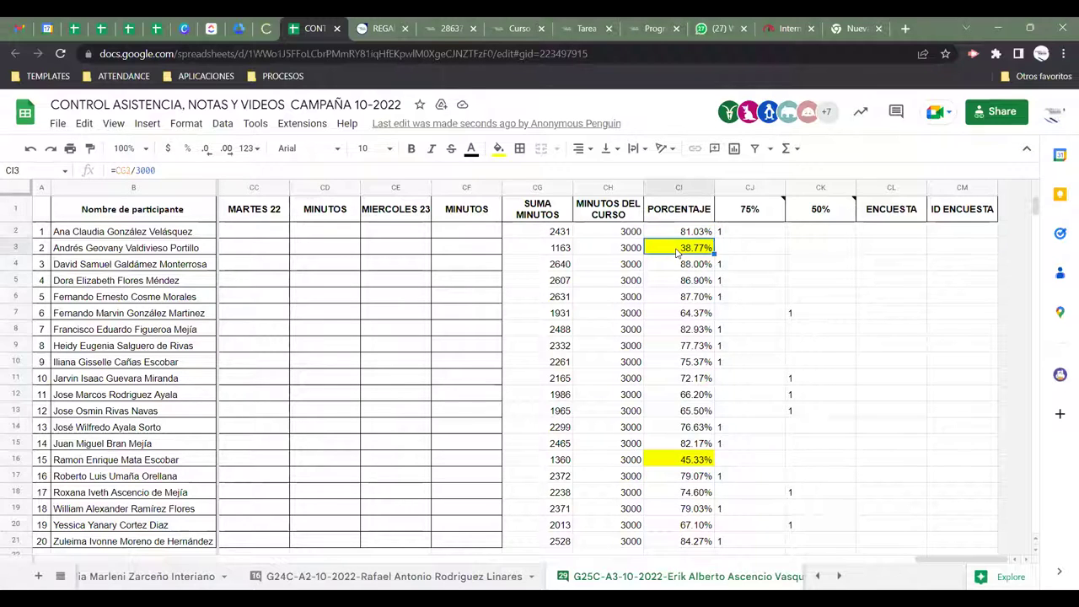
click(20, 246)
key(ctrl+z)
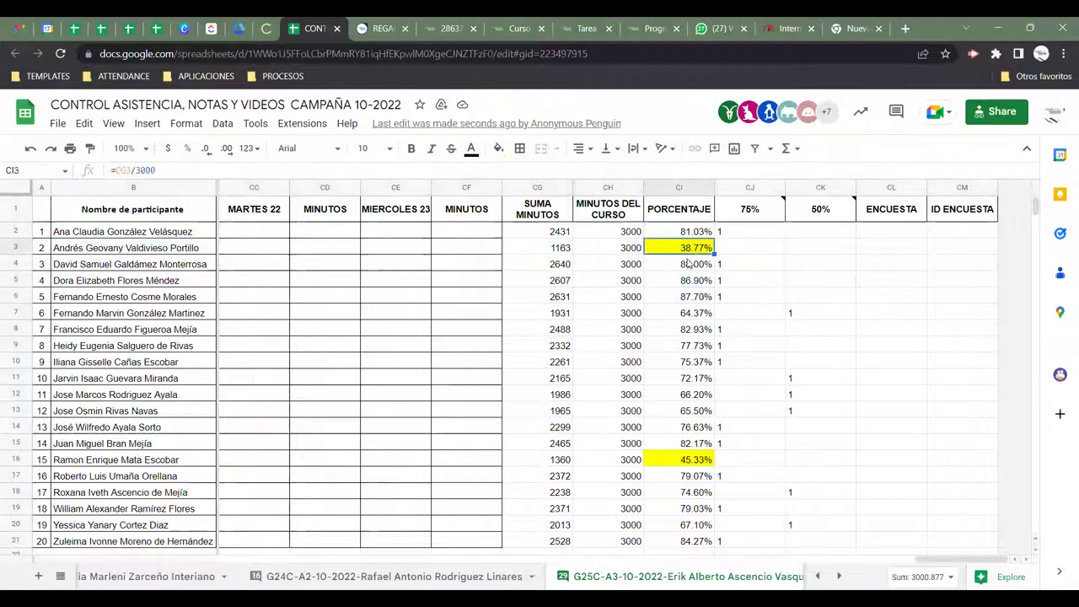
click(713, 258)
- Highlight the PORCENTAJE values from the third participant down and go through them individually to the seventh participant
drag(705, 264, 706, 396)
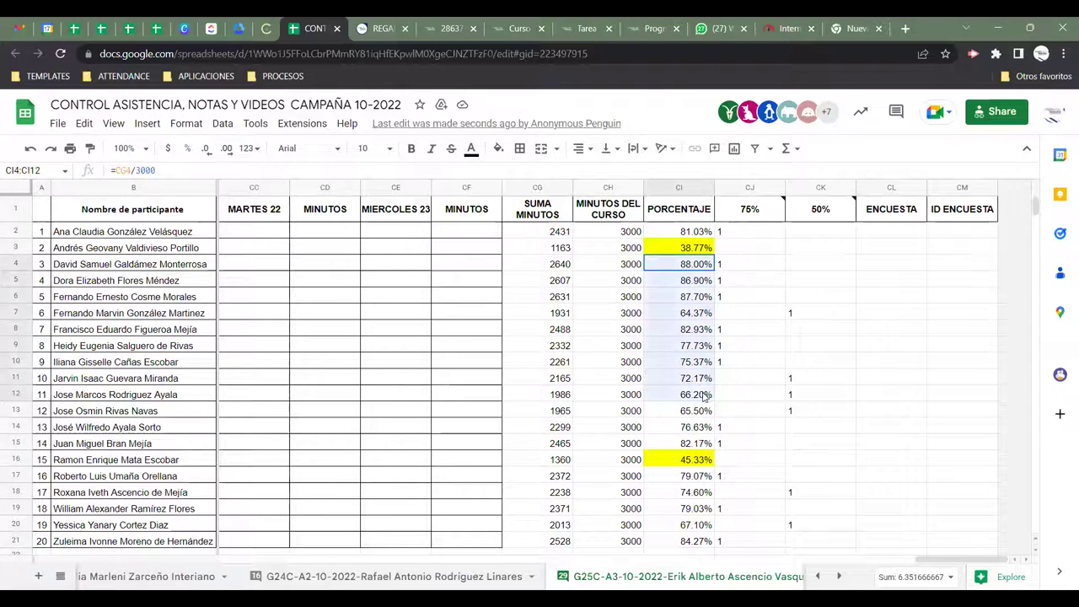
click(680, 297)
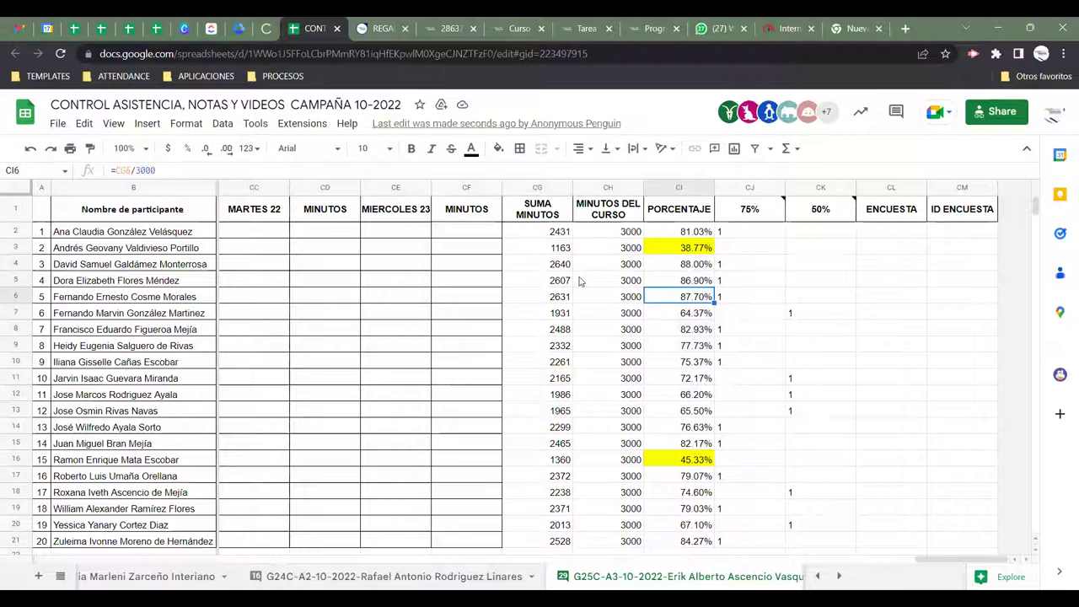
drag(697, 270, 697, 315)
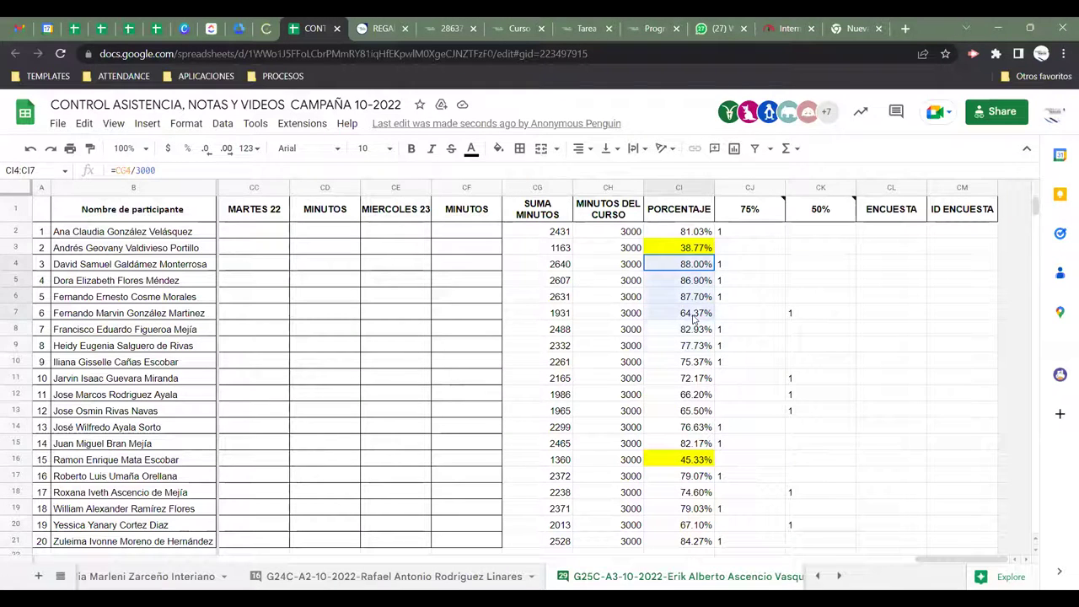
click(681, 281)
click(696, 258)
click(697, 282)
click(698, 297)
click(691, 318)
click(690, 333)
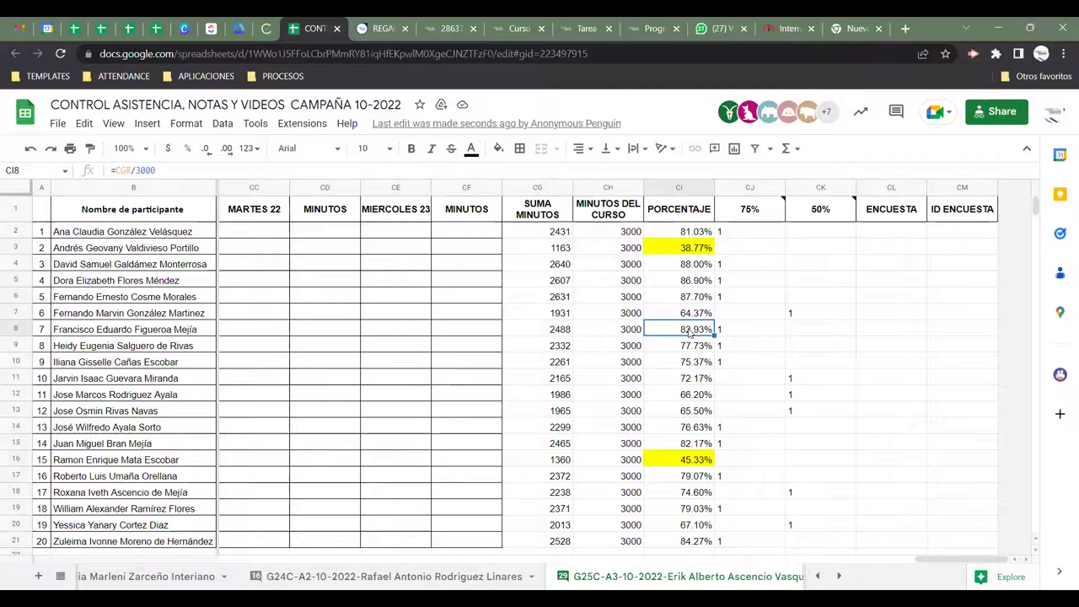
scroll(690, 354, down, 5)
scroll(696, 388, up, 5)
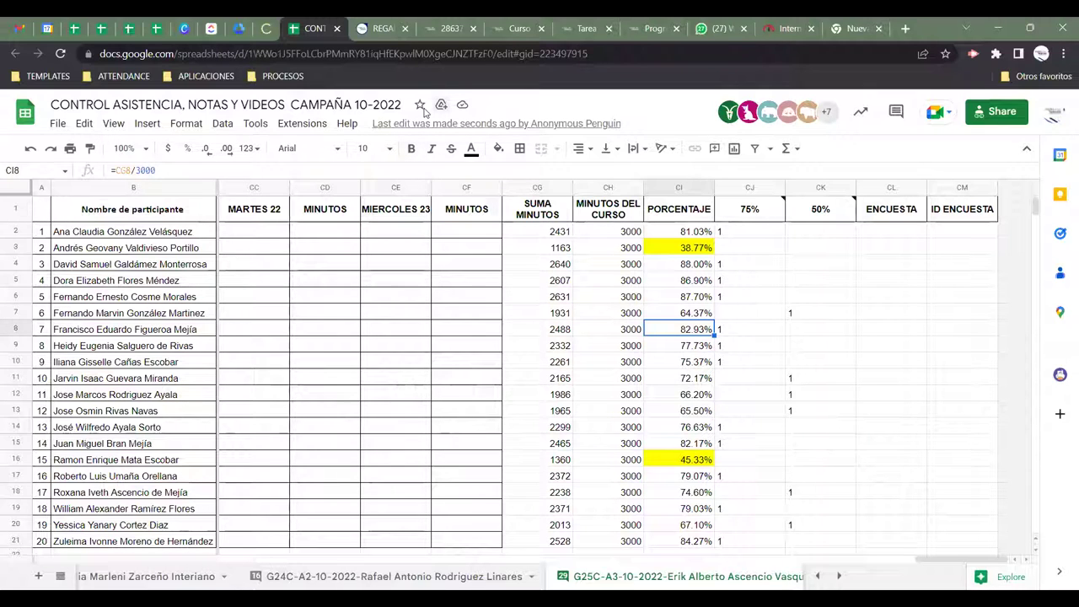
- Switch to the online course pages, glance at the Principiante Módulo 1 description, and return to the course outline
click(512, 27)
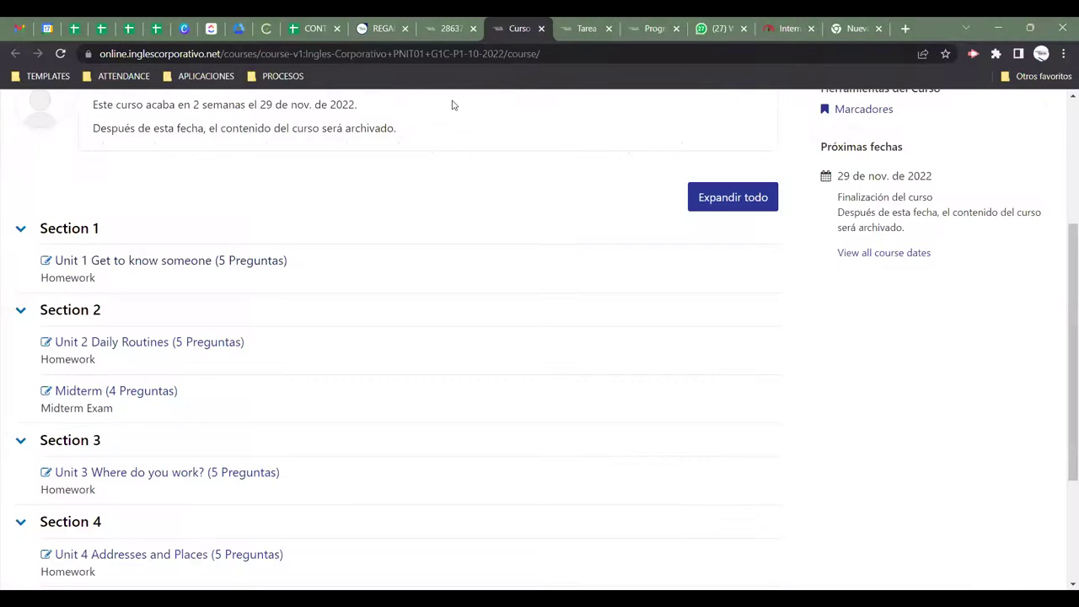
click(589, 28)
click(451, 28)
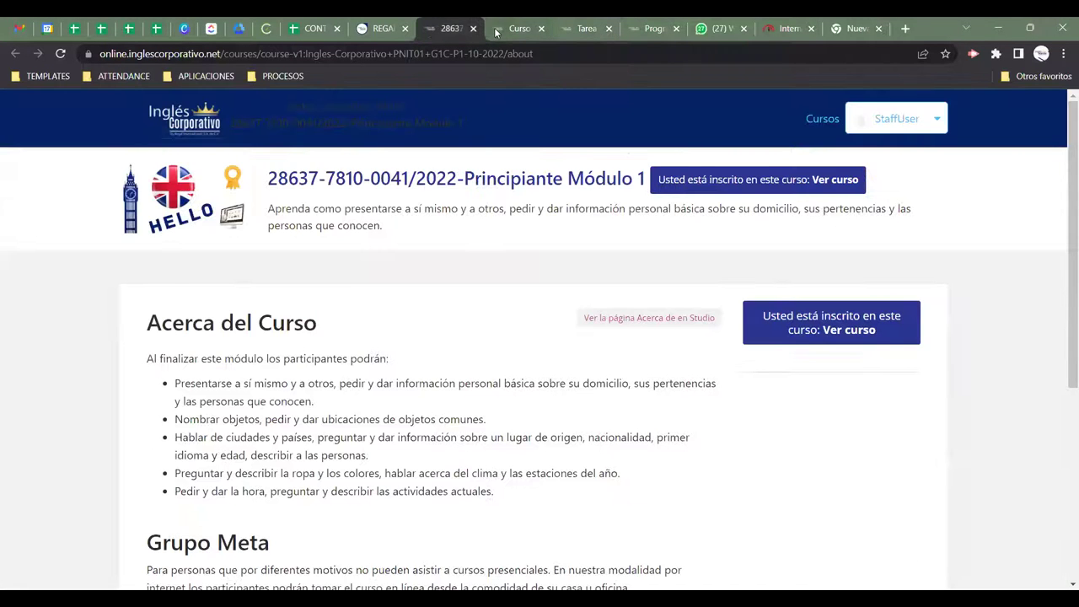
click(508, 28)
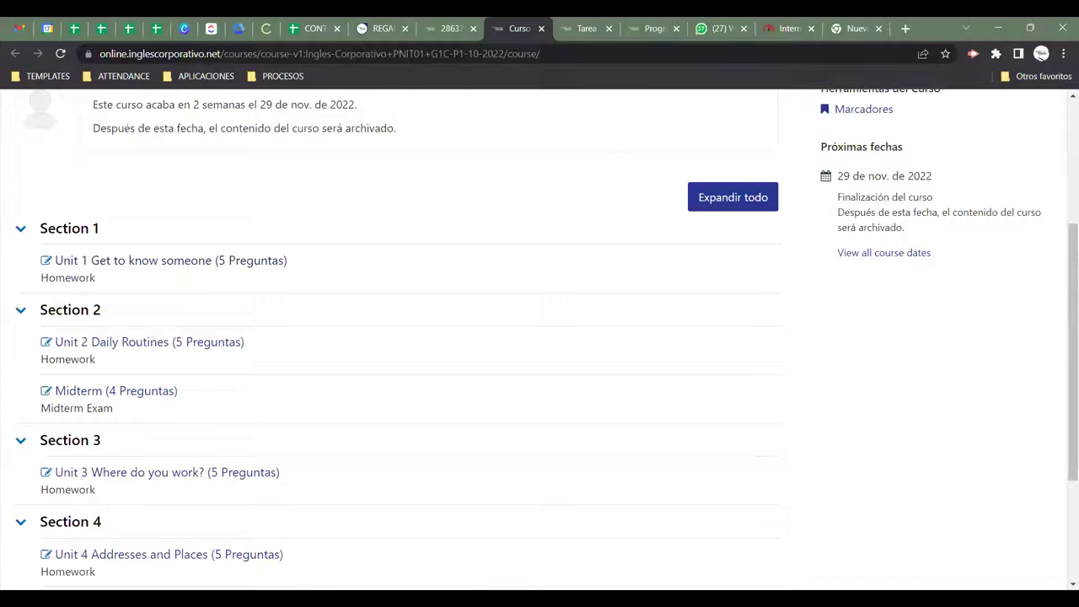